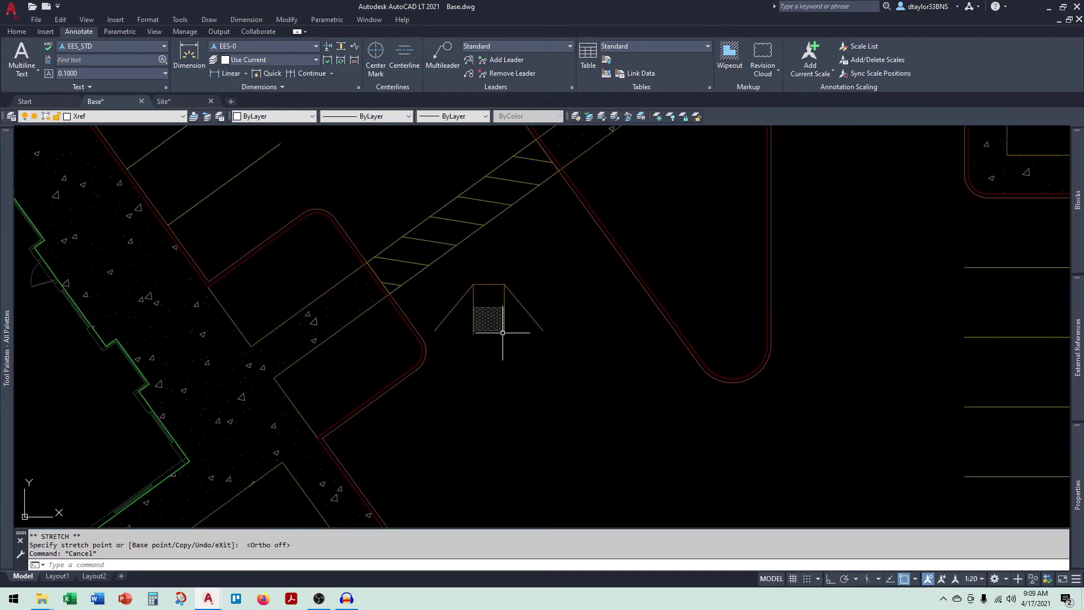
# Cancel the pending grip stretch of the curb ramp block.
pyautogui.press('Escape')
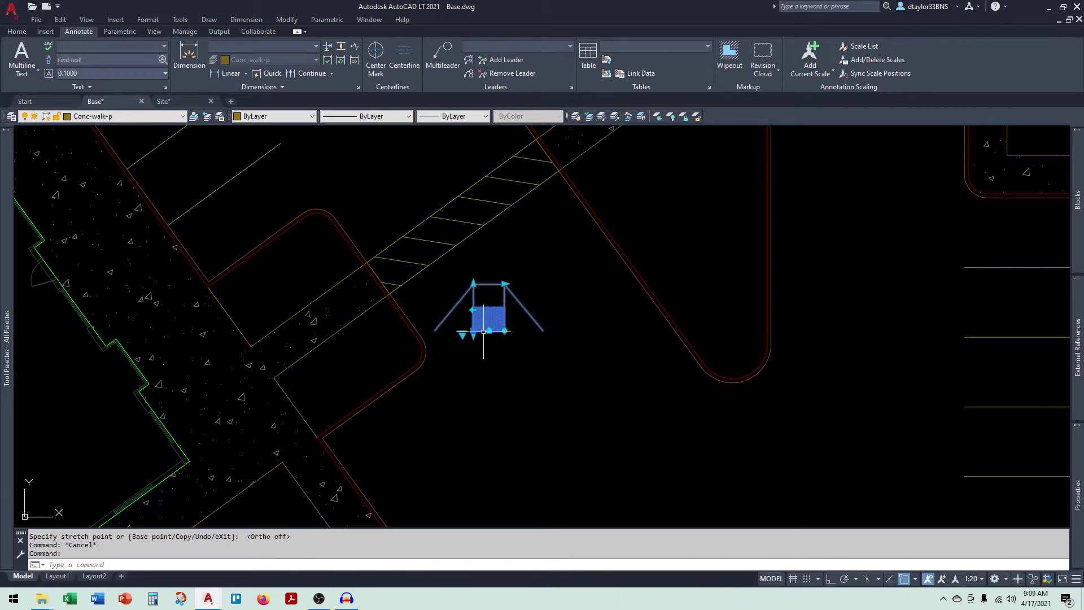
# Move the curb ramp block by its base grip onto the diagonal crosswalk end.
pyautogui.scroll(2, 483, 331)
pyautogui.moveTo(474, 345); pyautogui.dragTo(506, 390, button='middle')
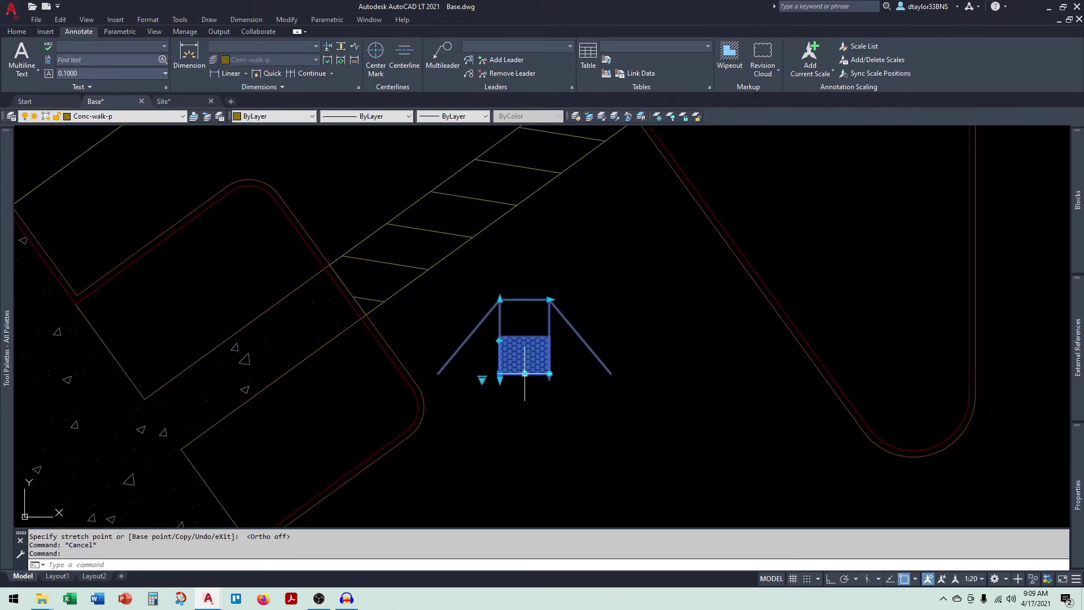
pyautogui.click(524, 373)
pyautogui.scroll(4, 359, 282)
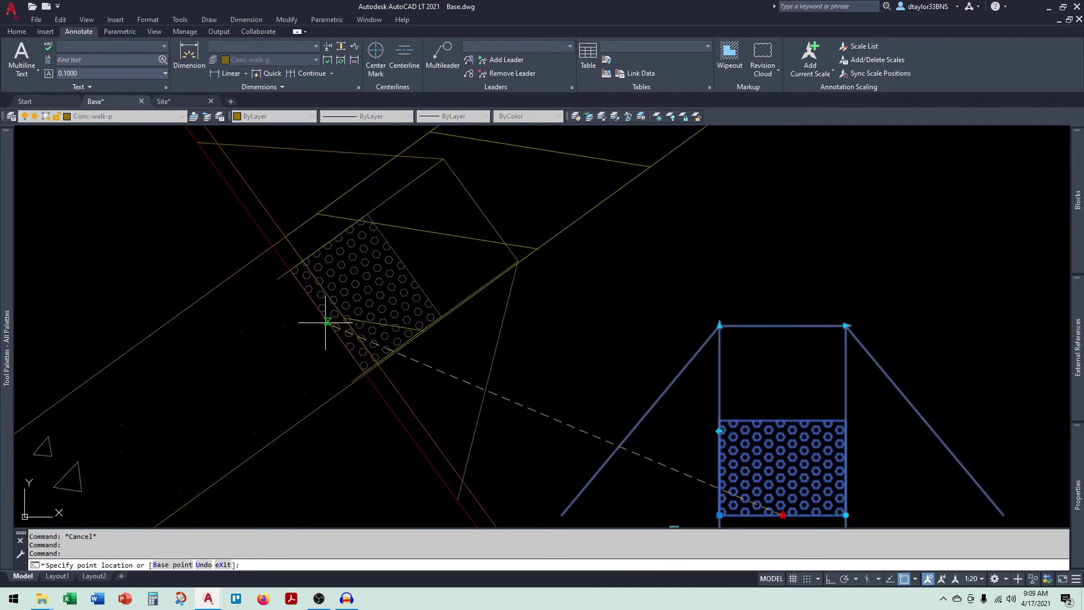
pyautogui.click(351, 314)
pyautogui.scroll(-3, 369, 370)
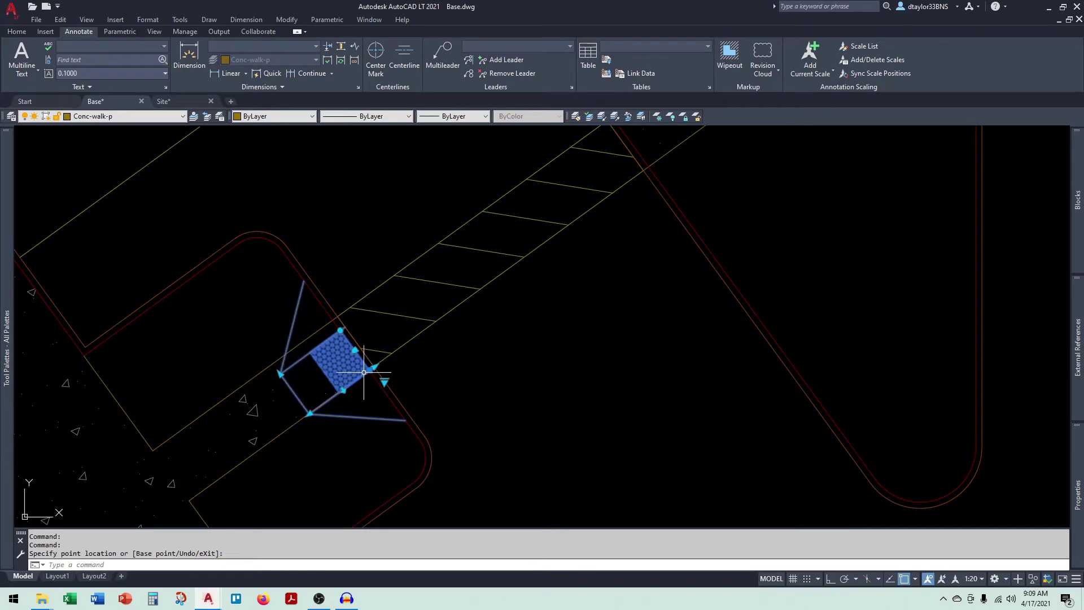
pyautogui.scroll(4, 362, 364)
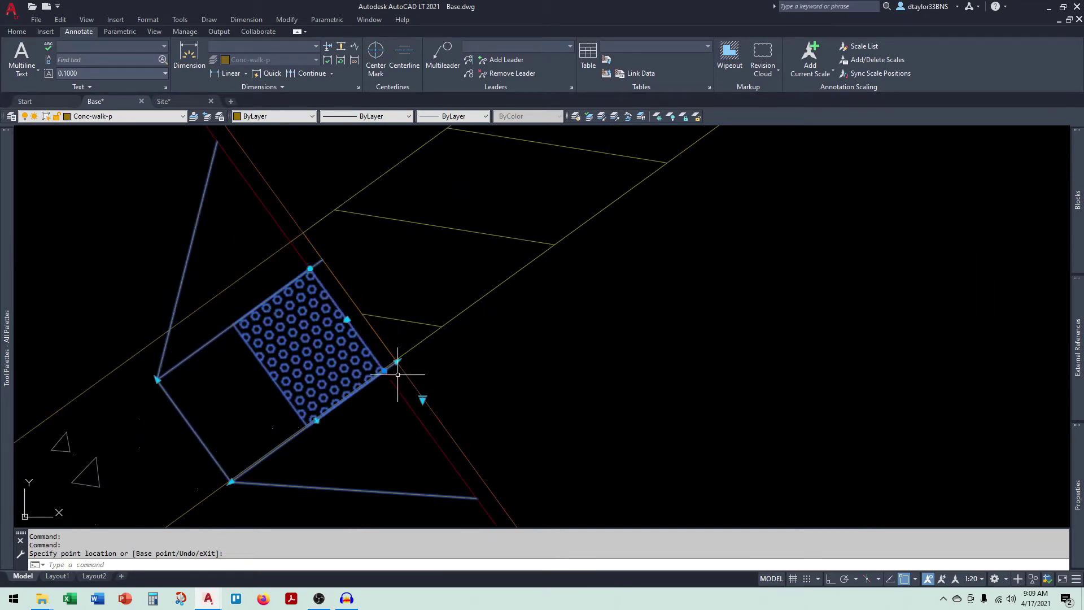
pyautogui.scroll(2, 408, 368)
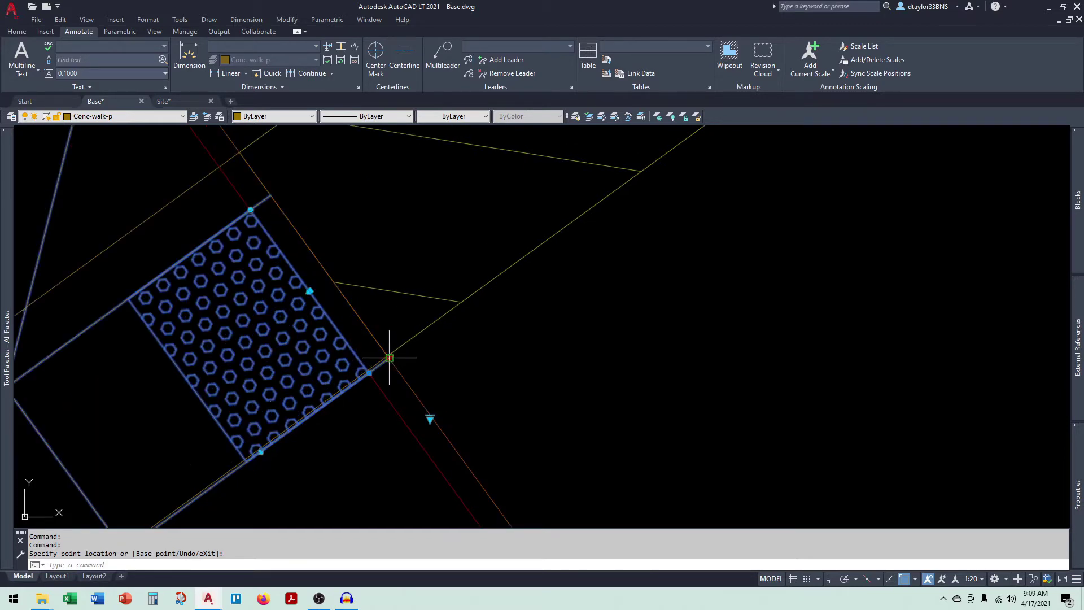
# Reposition the ramp block so it sits against the curb line.
pyautogui.click(389, 358)
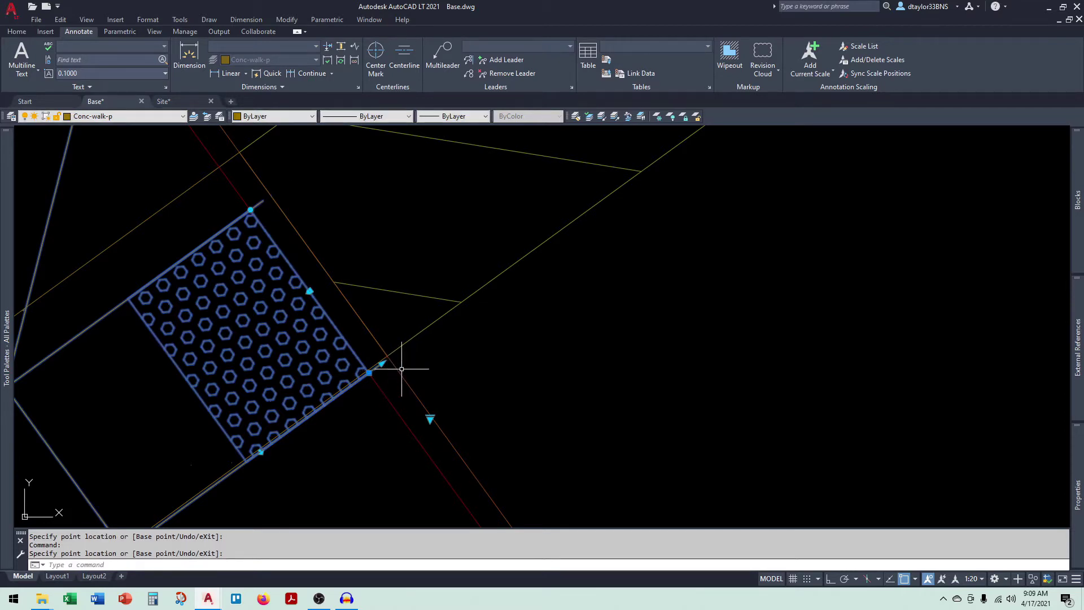
pyautogui.click(400, 369)
pyautogui.scroll(-3, 429, 396)
pyautogui.scroll(3, 369, 388)
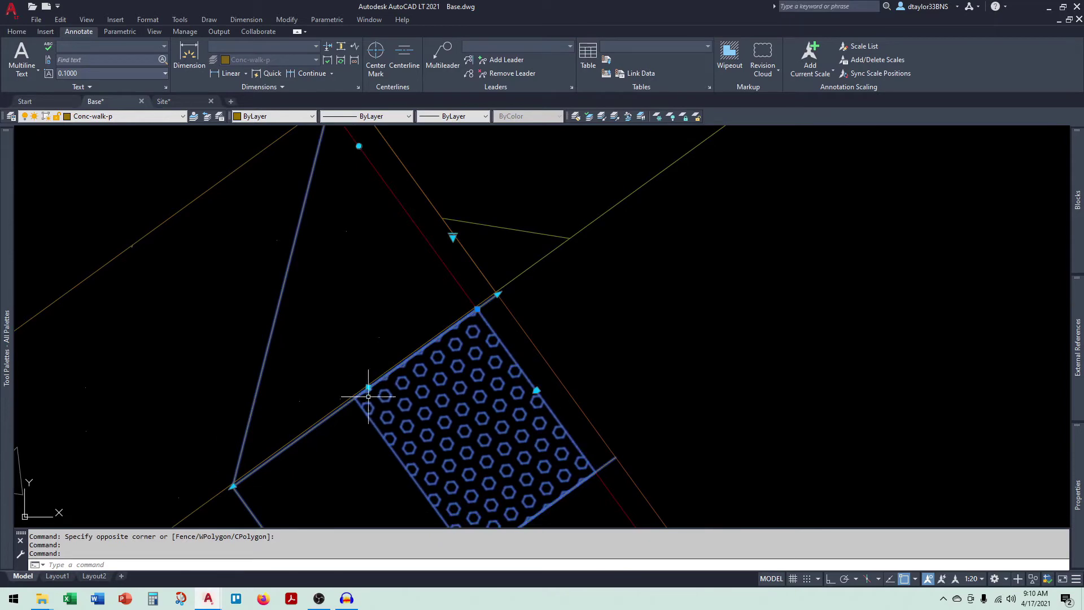
pyautogui.scroll(-2, 369, 387)
pyautogui.scroll(2, 368, 198)
# Start rotating the ramp block, cancel it, then grab an outline vertex.
pyautogui.click(371, 199)
pyautogui.press('space')
pyautogui.press('space')
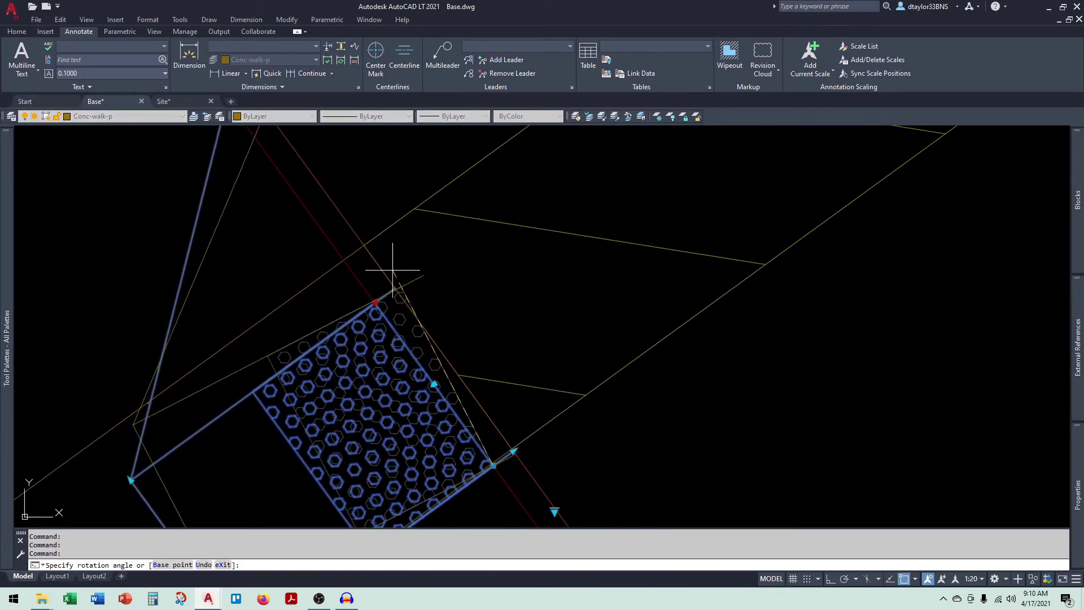
pyautogui.press('Escape')
pyautogui.scroll(-2, 393, 363)
pyautogui.click(394, 363)
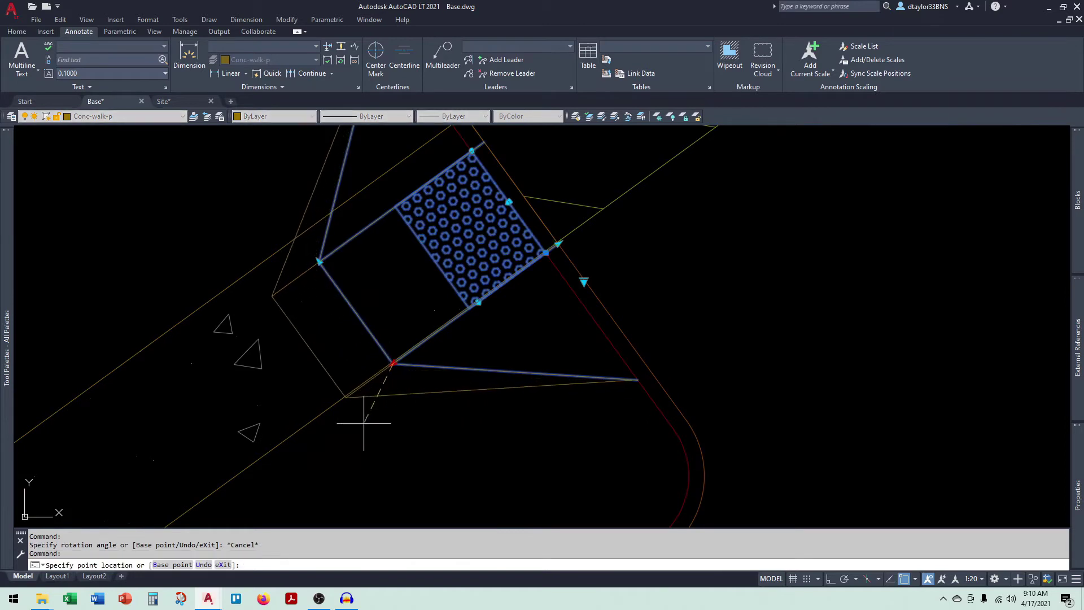
pyautogui.scroll(-2, 356, 426)
# Undo the stray vertex edit and stretch the flare vertex perpendicular to the crosswalk edge.
pyautogui.press('Escape')
pyautogui.write('u')
pyautogui.press('Return')
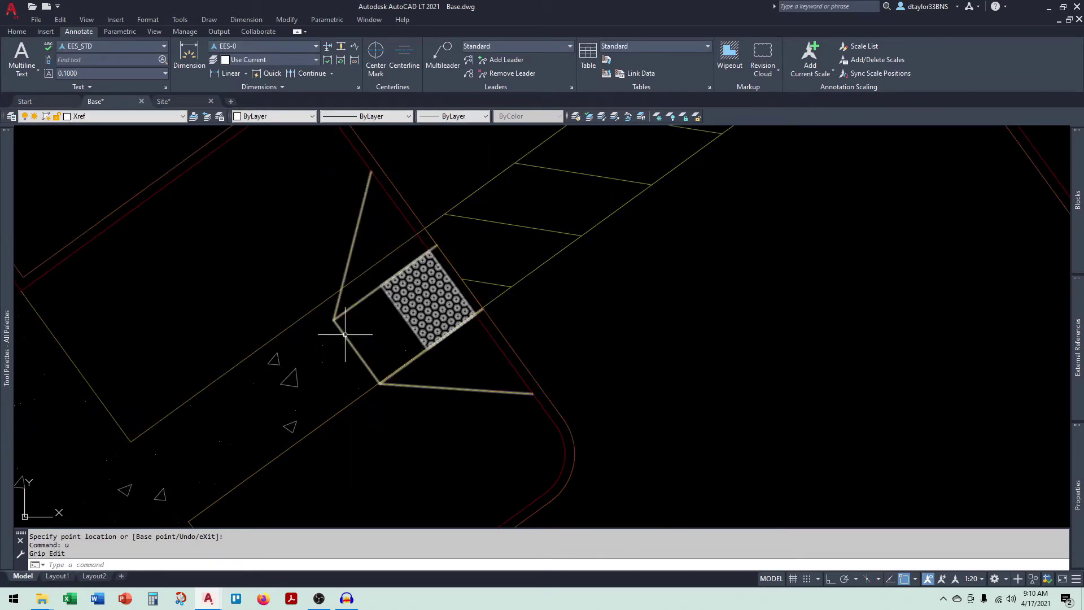
pyautogui.click(334, 319)
pyautogui.keyDown('shift'); pyautogui.rightClick(333, 315); pyautogui.keyUp('shift')
pyautogui.click(373, 497)
pyautogui.click(333, 304)
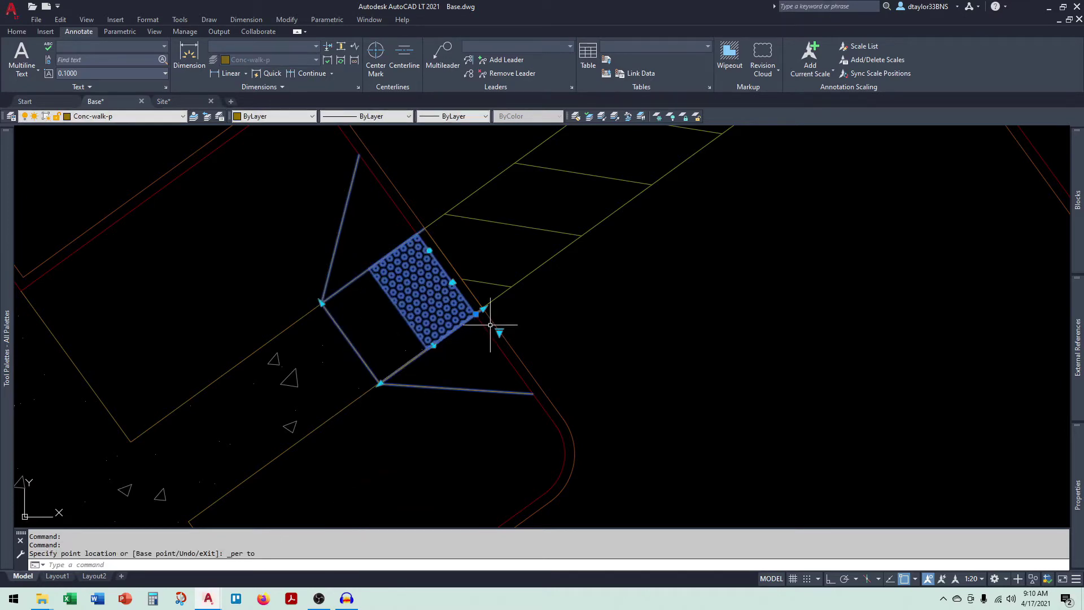
pyautogui.press('Escape')
# Stretch the dome pad corner onto the curb intersection using the Intersection snap.
pyautogui.scroll(4, 478, 312)
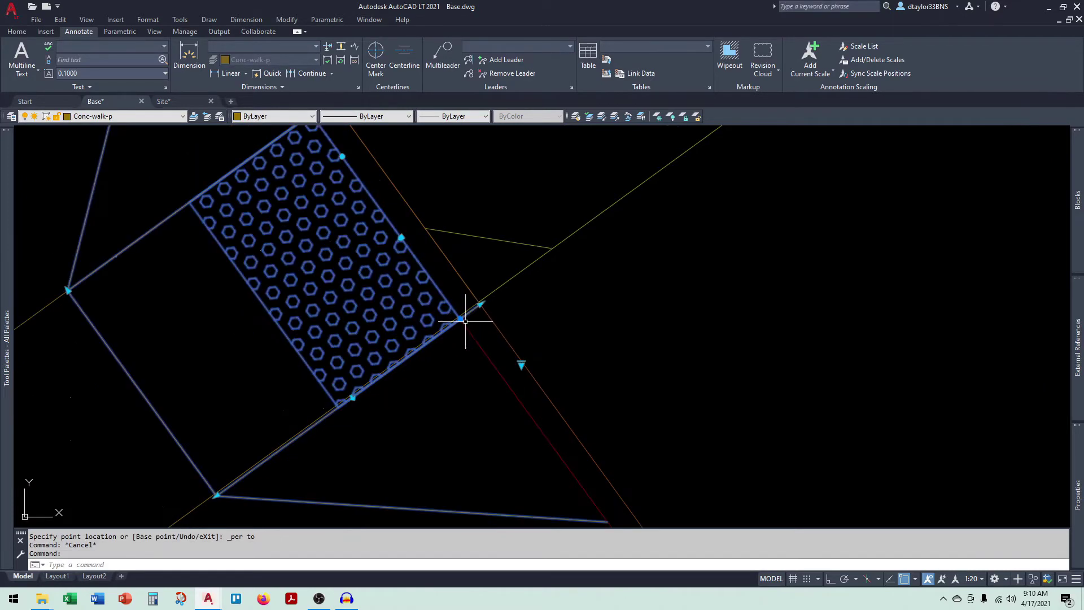
pyautogui.click(462, 320)
pyautogui.keyDown('shift'); pyautogui.rightClick(457, 324); pyautogui.keyUp('shift')
pyautogui.click(496, 153)
pyautogui.scroll(4, 457, 317)
pyautogui.scroll(-5, 462, 301)
pyautogui.click(528, 334)
pyautogui.scroll(2, 399, 320)
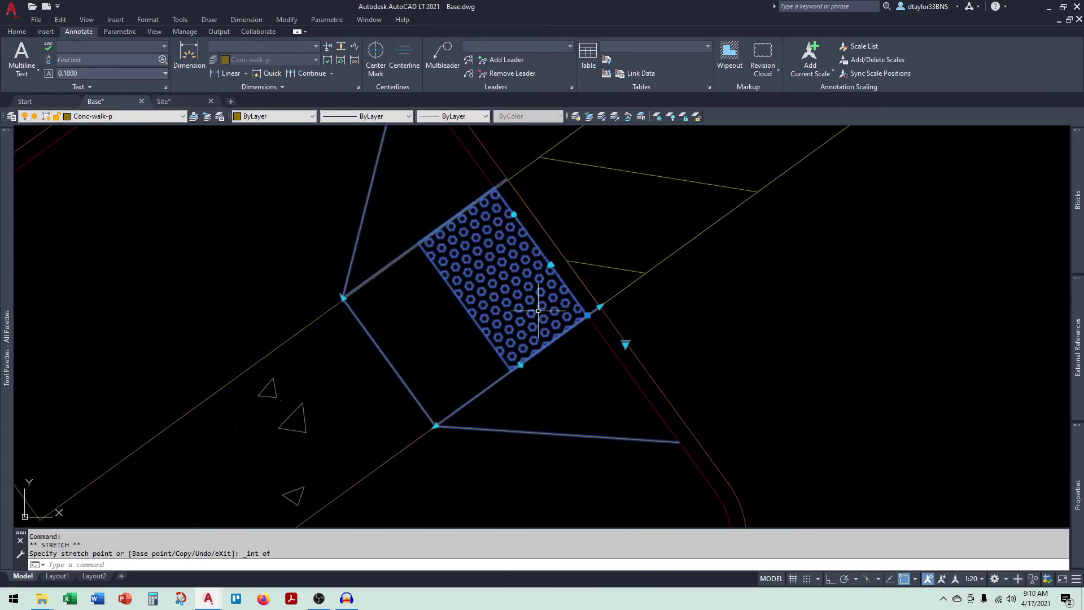
pyautogui.scroll(5, 497, 191)
pyautogui.scroll(-5, 351, 315)
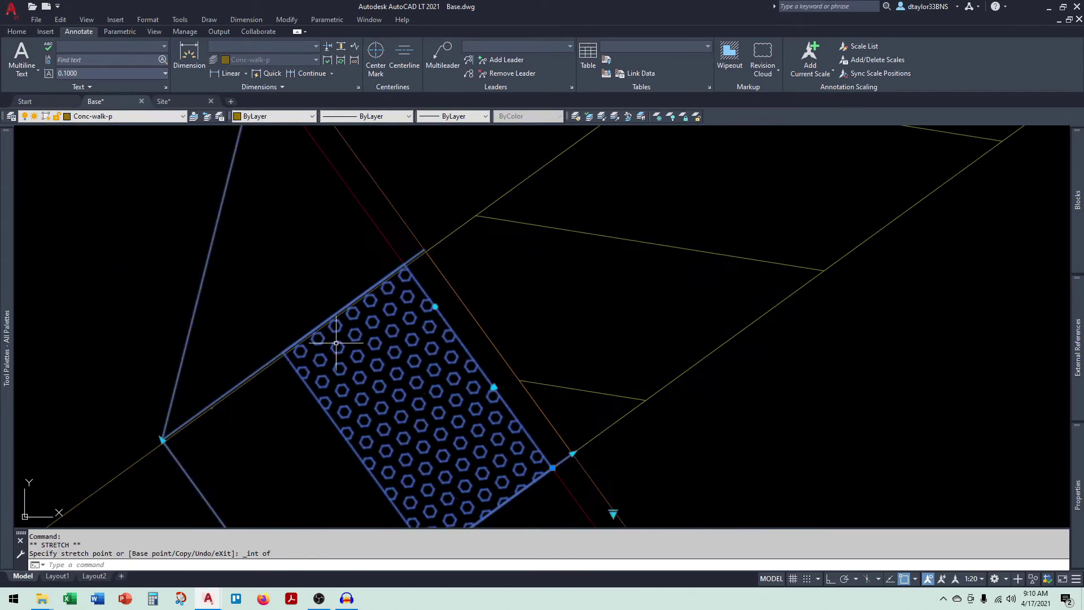
pyautogui.scroll(2, 513, 293)
# Snap the ramp corner perpendicular to the crosswalk line, then clear the grips.
pyautogui.click(417, 339)
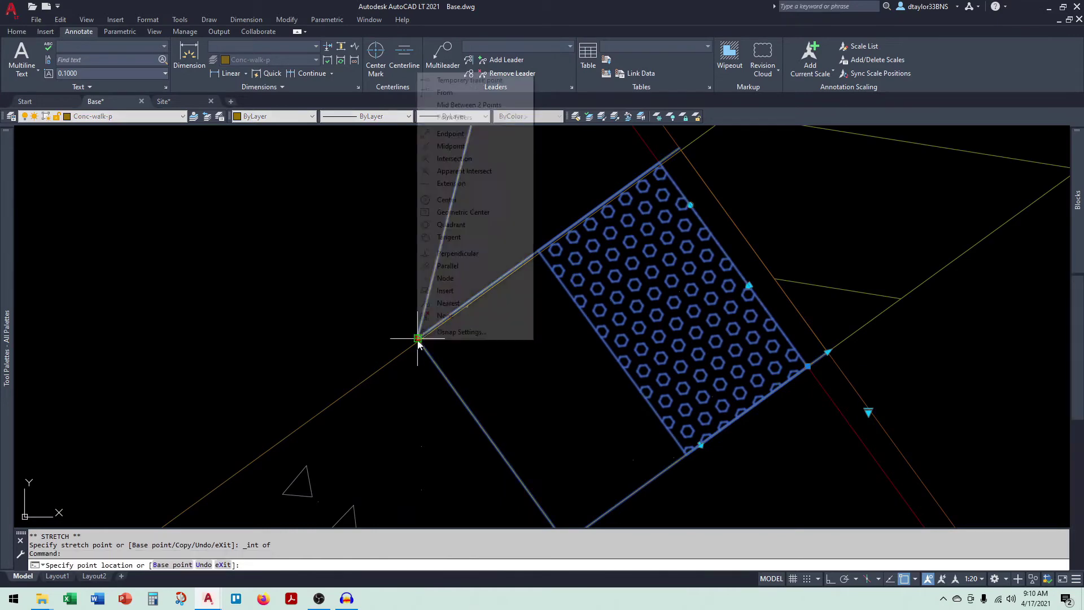
pyautogui.keyDown('shift'); pyautogui.rightClick(419, 336); pyautogui.keyUp('shift')
pyautogui.click(451, 237)
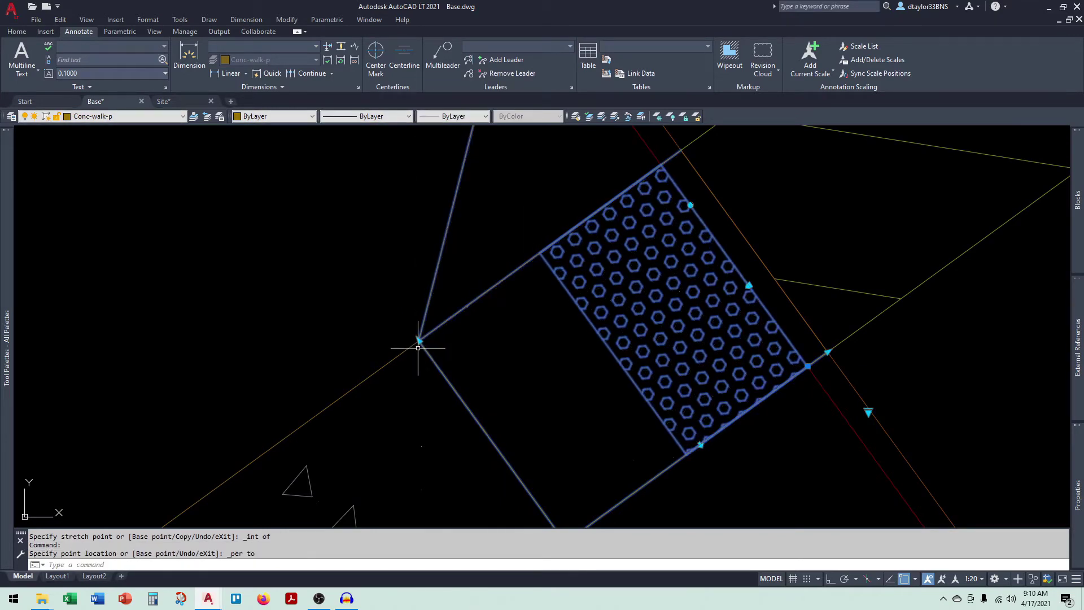
pyautogui.press('Escape')
pyautogui.press('Escape')
pyautogui.scroll(-5, 431, 339)
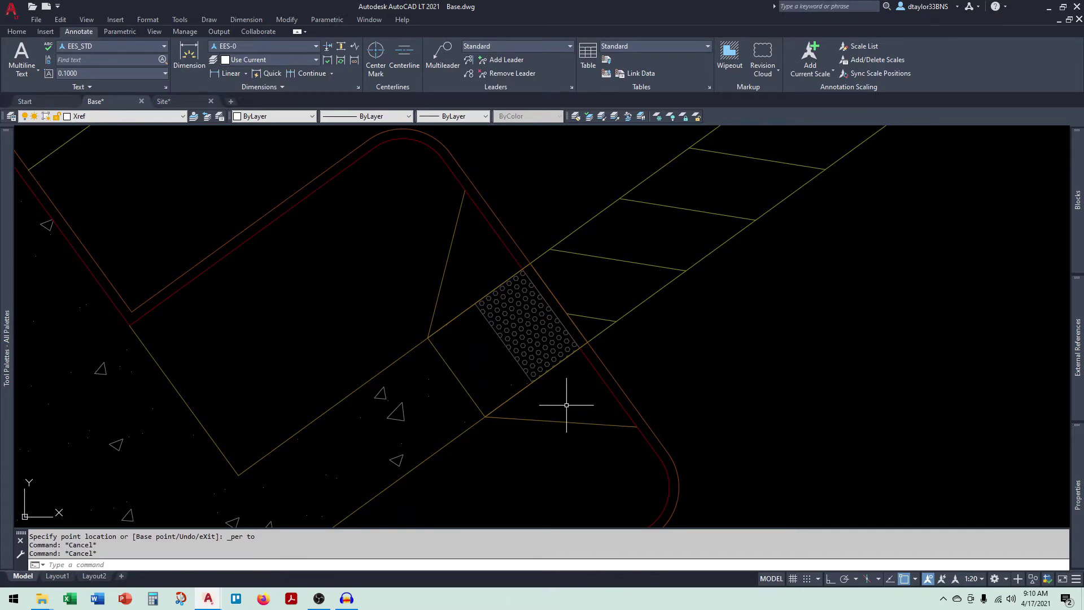
# Move the spare curb ramp block to the upper crosswalk end.
pyautogui.scroll(-5, 509, 403)
pyautogui.scroll(4, 529, 357)
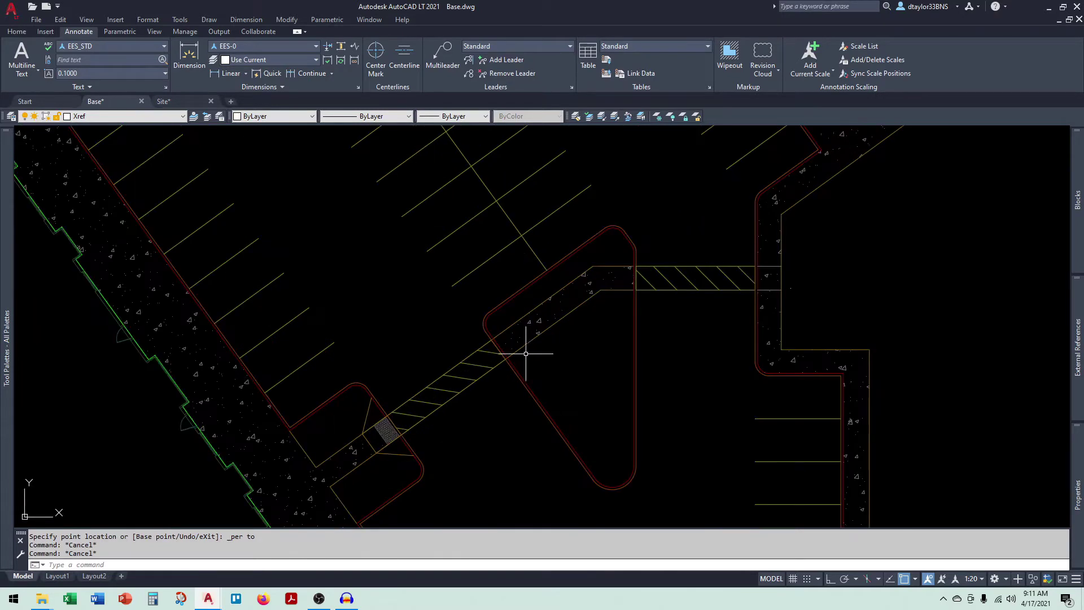
pyautogui.scroll(-2, 465, 409)
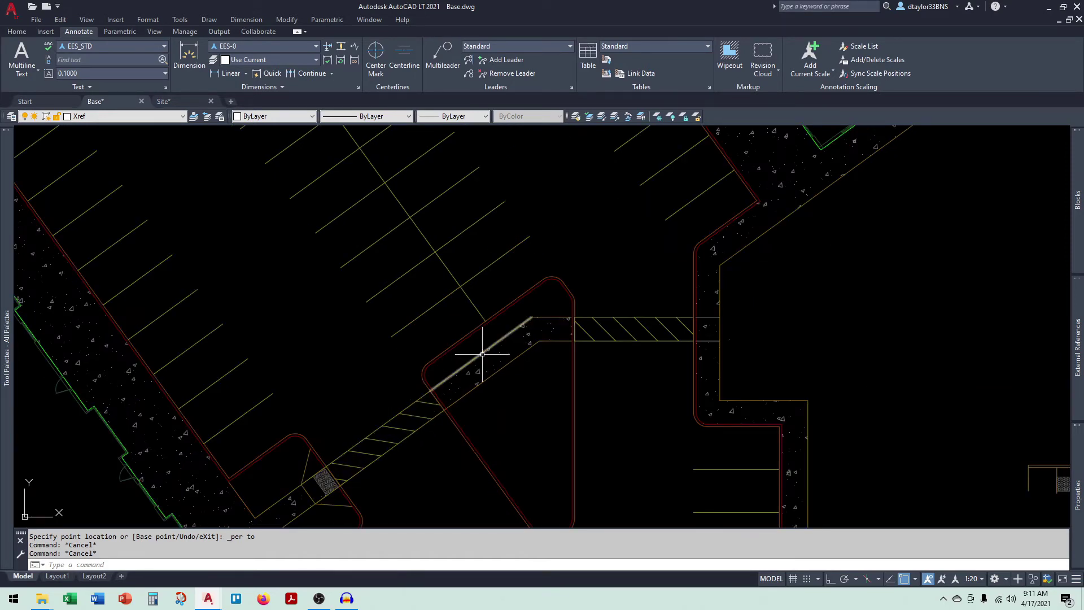
pyautogui.scroll(-3, 486, 361)
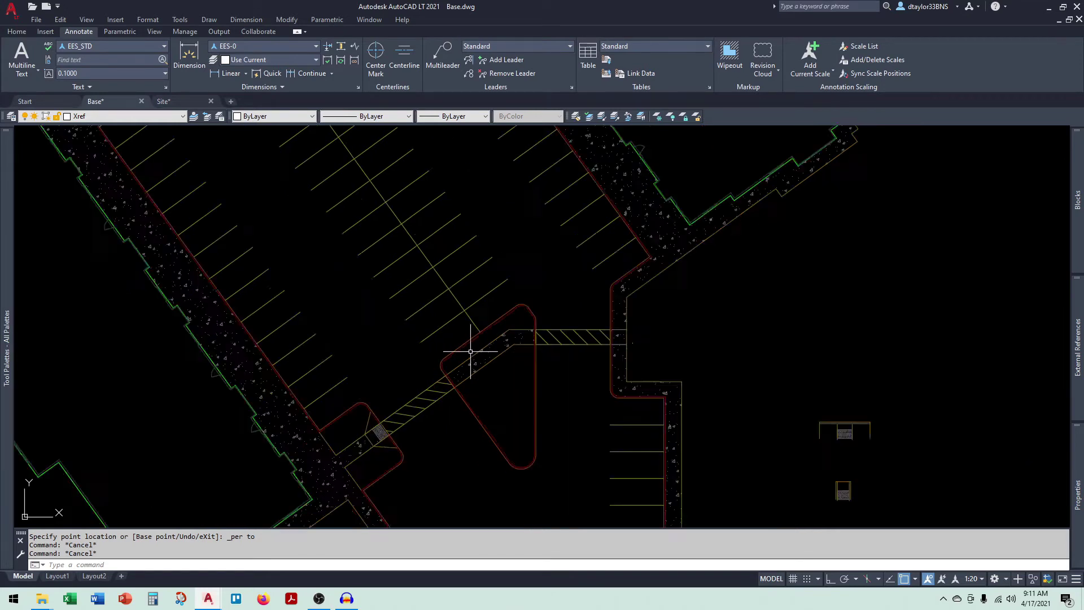
pyautogui.scroll(2, 730, 438)
pyautogui.scroll(2, 678, 446)
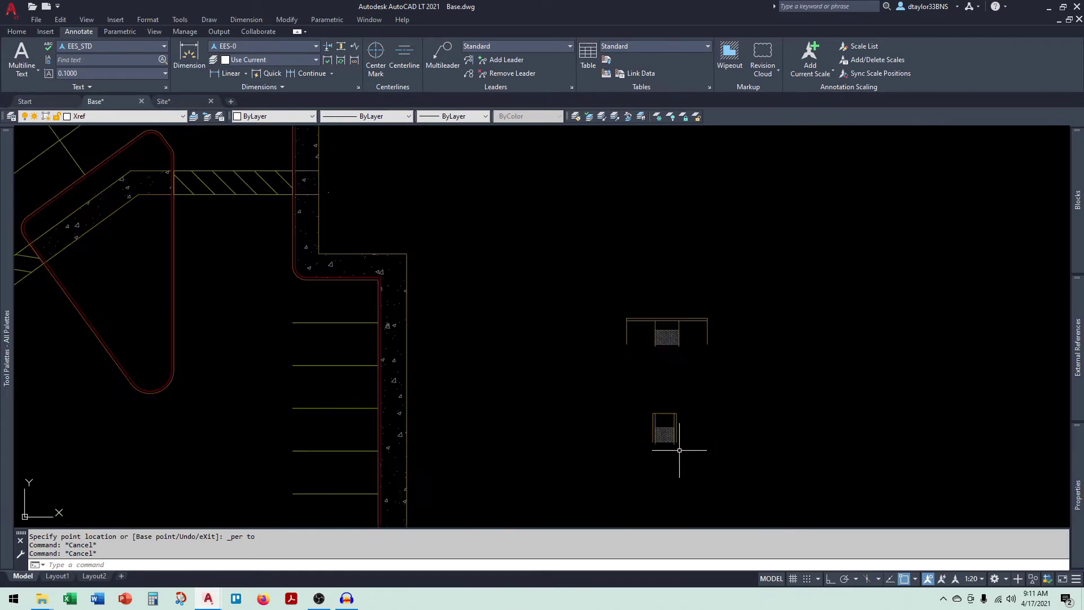
pyautogui.click(666, 432)
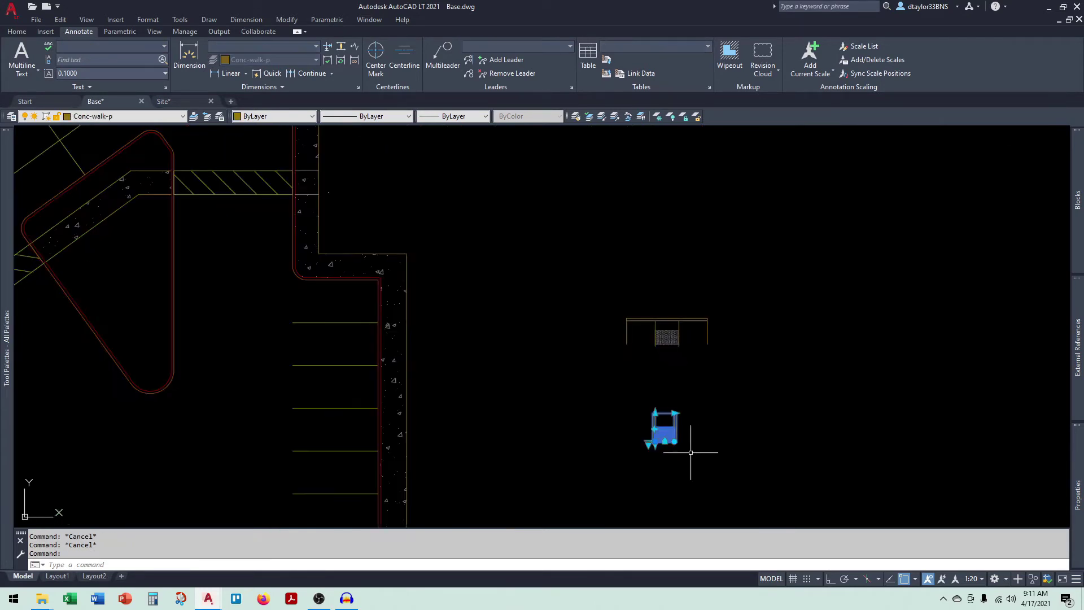
pyautogui.click(655, 444)
pyautogui.scroll(3, 653, 436)
pyautogui.scroll(2, 649, 293)
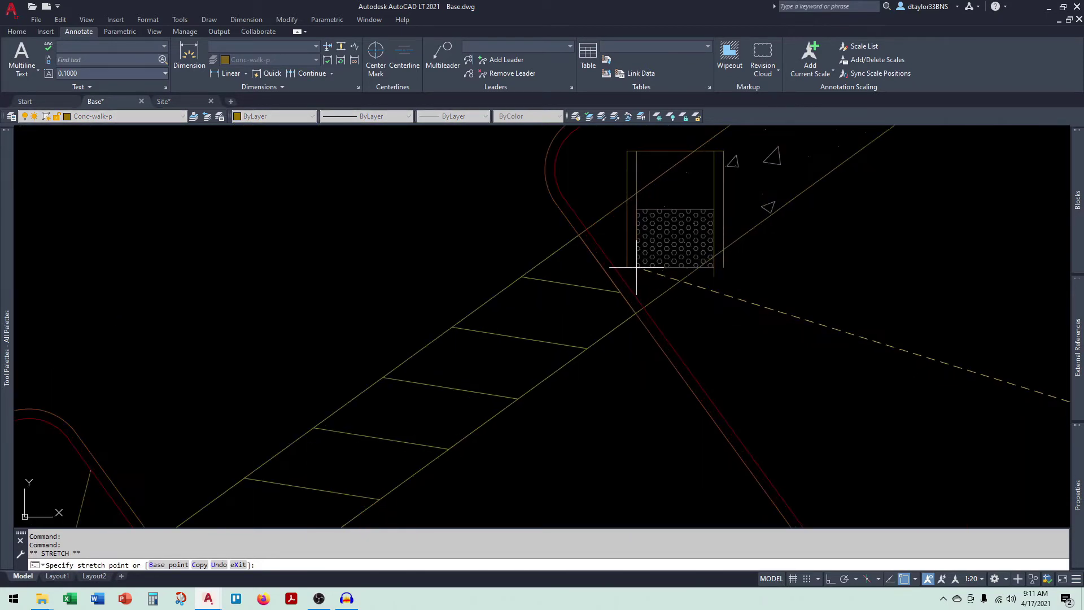
pyautogui.click(486, 276)
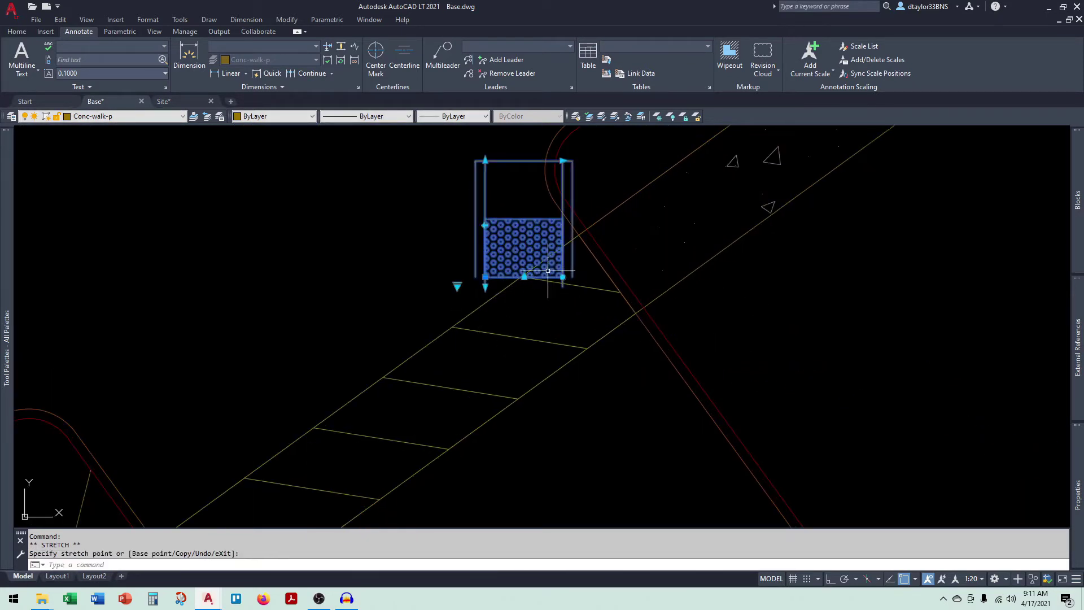
# Bring the crosswalk and block into view and grab the ramp to adjust placement.
pyautogui.moveTo(531, 265); pyautogui.dragTo(511, 313, button='middle')
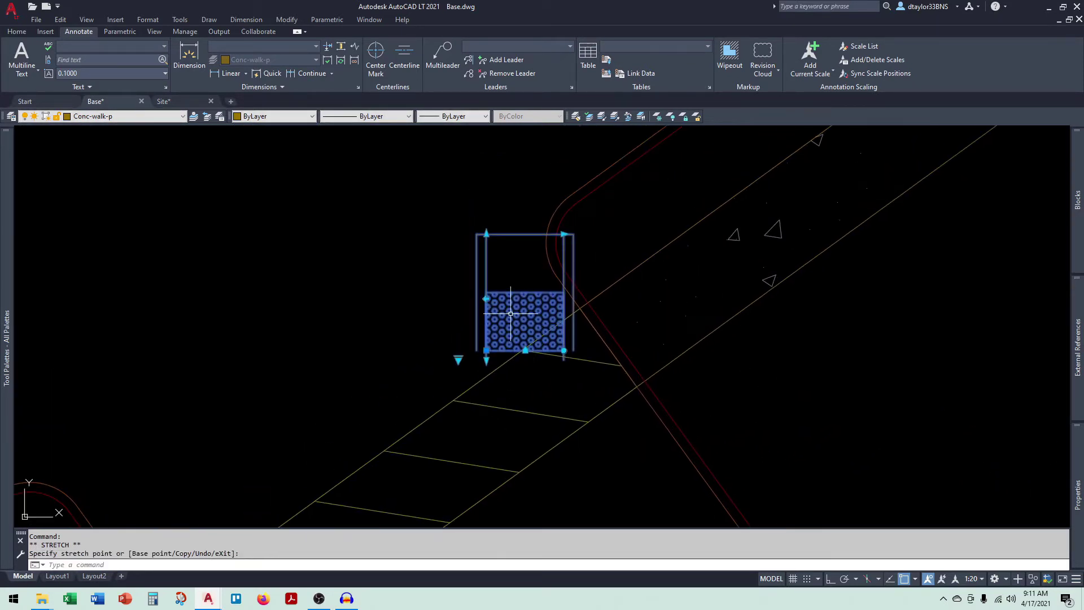
pyautogui.click(488, 361)
pyautogui.scroll(3, 485, 373)
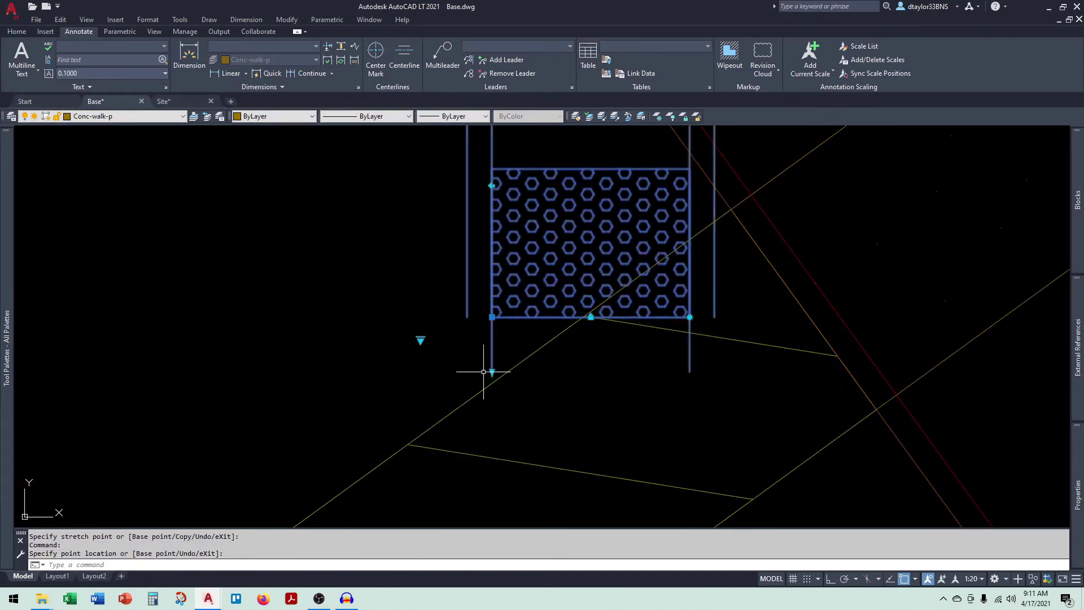
pyautogui.scroll(-3, 574, 328)
# Grip-move the ramp block to the crosswalk corner.
pyautogui.click(585, 326)
pyautogui.click(663, 316)
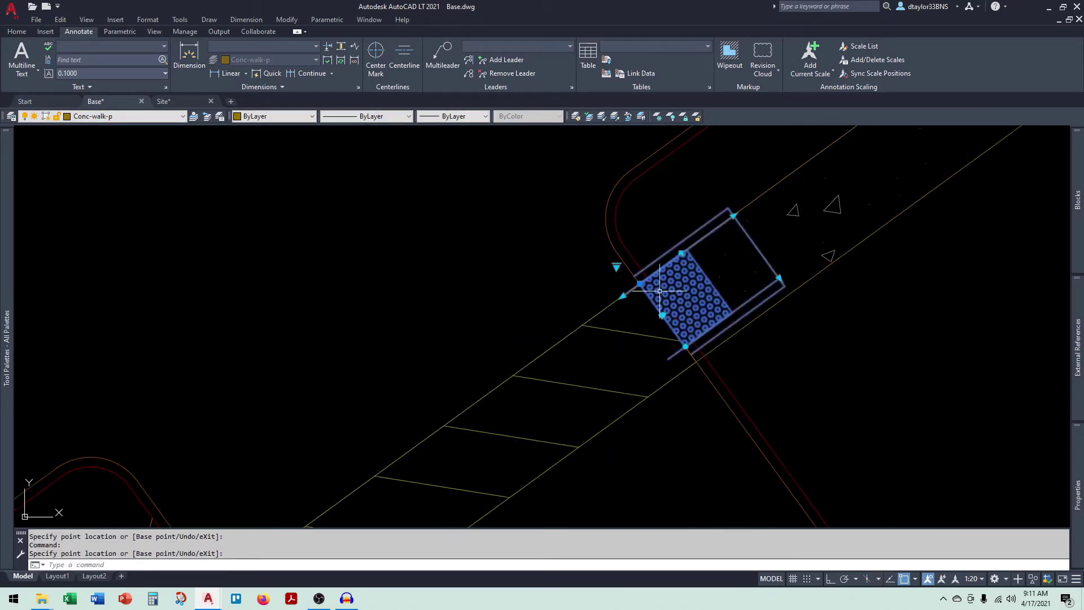
pyautogui.scroll(3, 681, 266)
pyautogui.scroll(2, 685, 268)
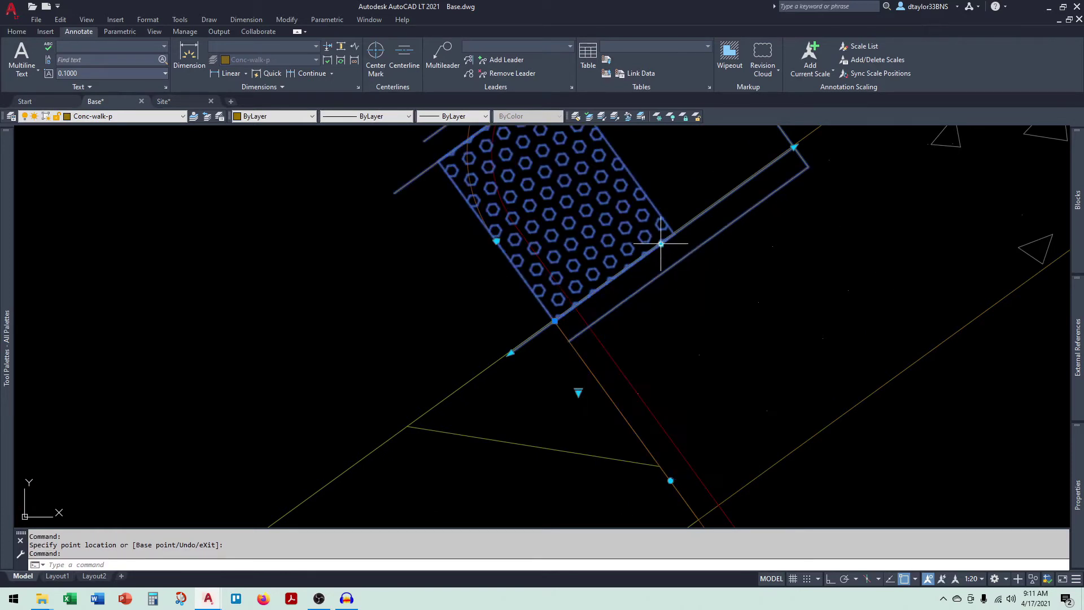
pyautogui.scroll(-3, 661, 244)
pyautogui.scroll(2, 661, 373)
# Stretch the ramp's lower edge and hatch down-right.
pyautogui.click(645, 321)
pyautogui.scroll(-2, 701, 310)
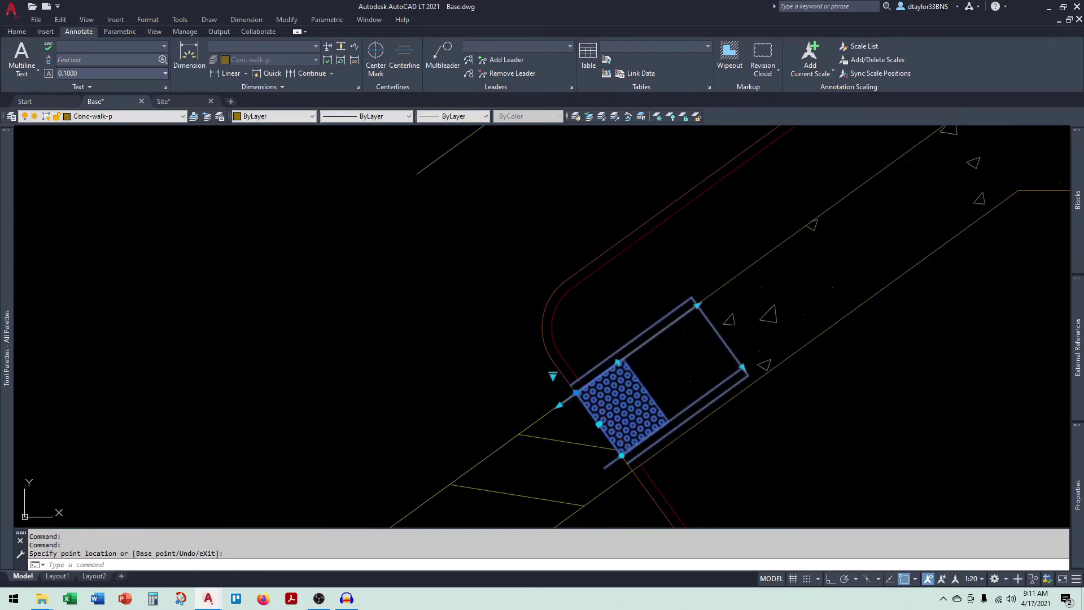
pyautogui.click(768, 403)
pyautogui.scroll(3, 574, 416)
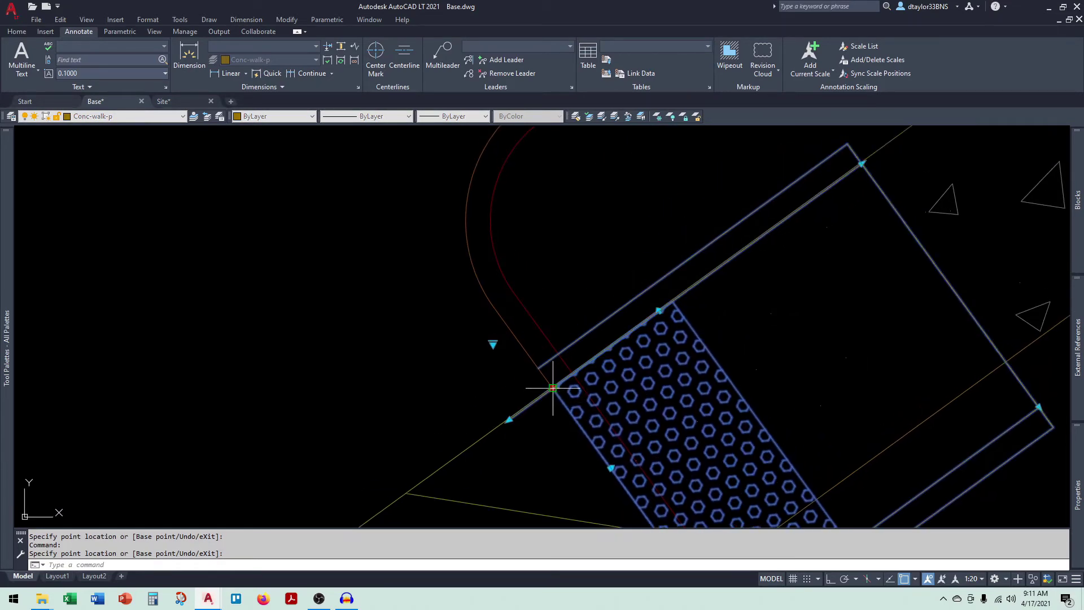
# Stretch the dome pad corner onto a line intersection.
pyautogui.click(553, 388)
pyautogui.keyDown('shift'); pyautogui.rightClick(565, 394); pyautogui.keyUp('shift')
pyautogui.click(601, 210)
pyautogui.scroll(3, 568, 376)
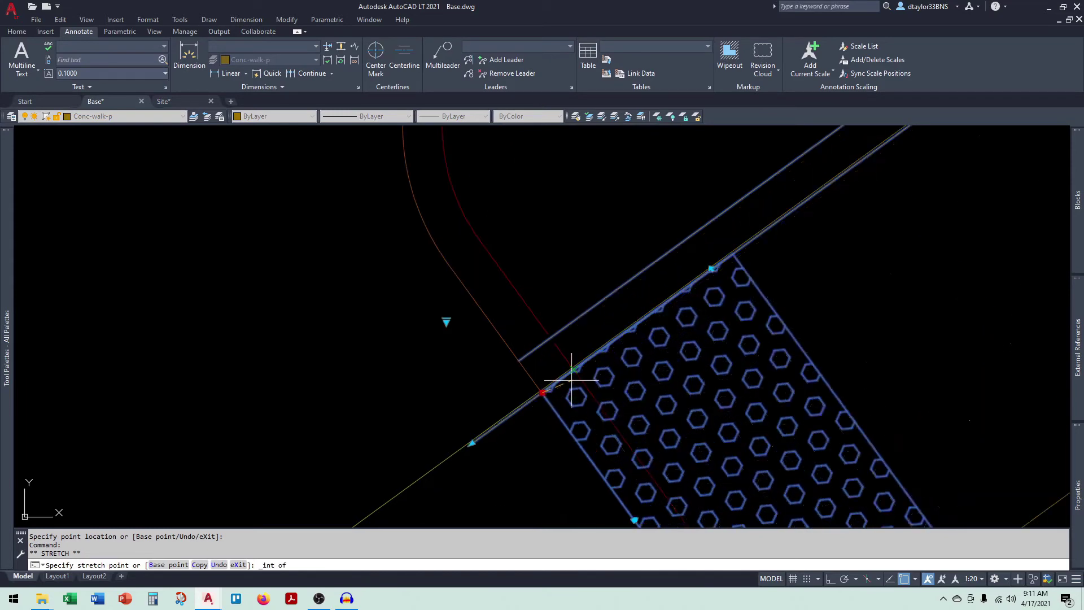
pyautogui.scroll(3, 565, 388)
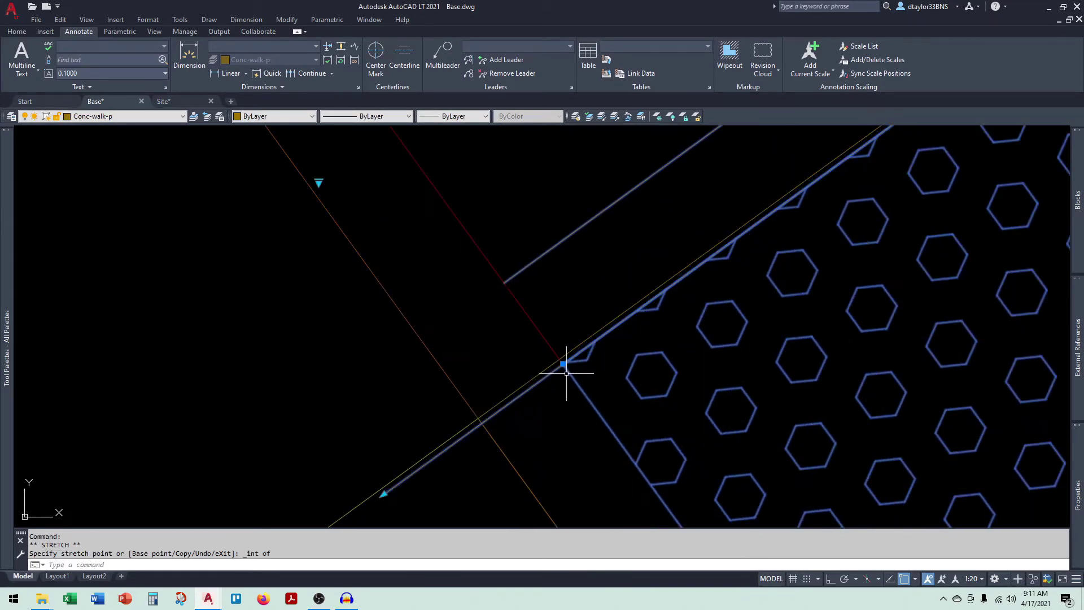
pyautogui.keyDown('shift'); pyautogui.rightClick(563, 364); pyautogui.keyUp('shift')
pyautogui.press('Escape')
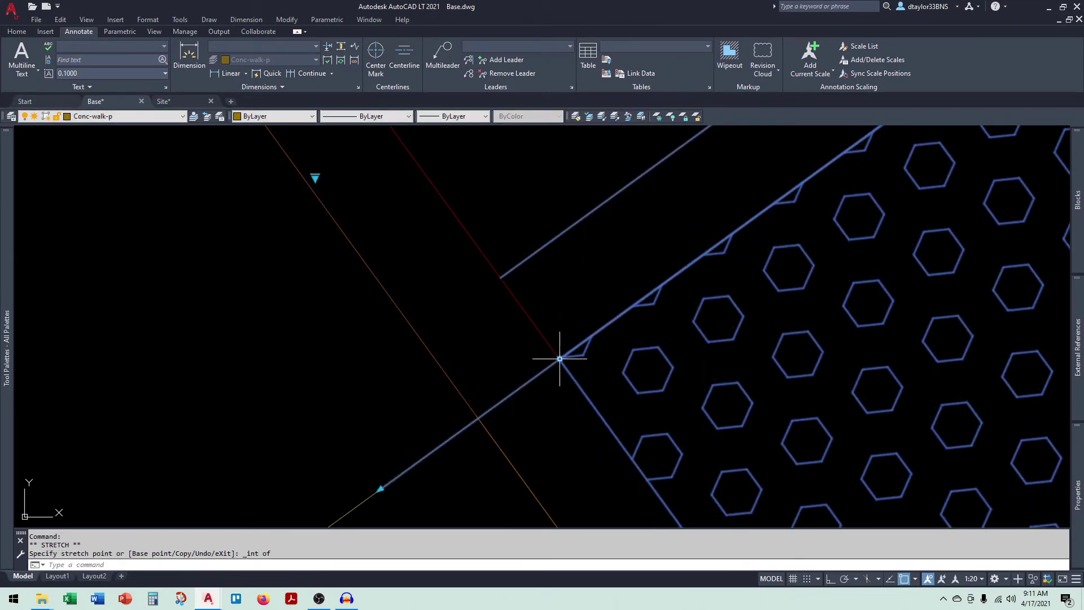
pyautogui.scroll(-2, 562, 360)
# Try a perpendicular stretch from the line endpoint, then cancel it.
pyautogui.click(447, 441)
pyautogui.keyDown('shift'); pyautogui.rightClick(448, 440); pyautogui.keyUp('shift')
pyautogui.press('p')
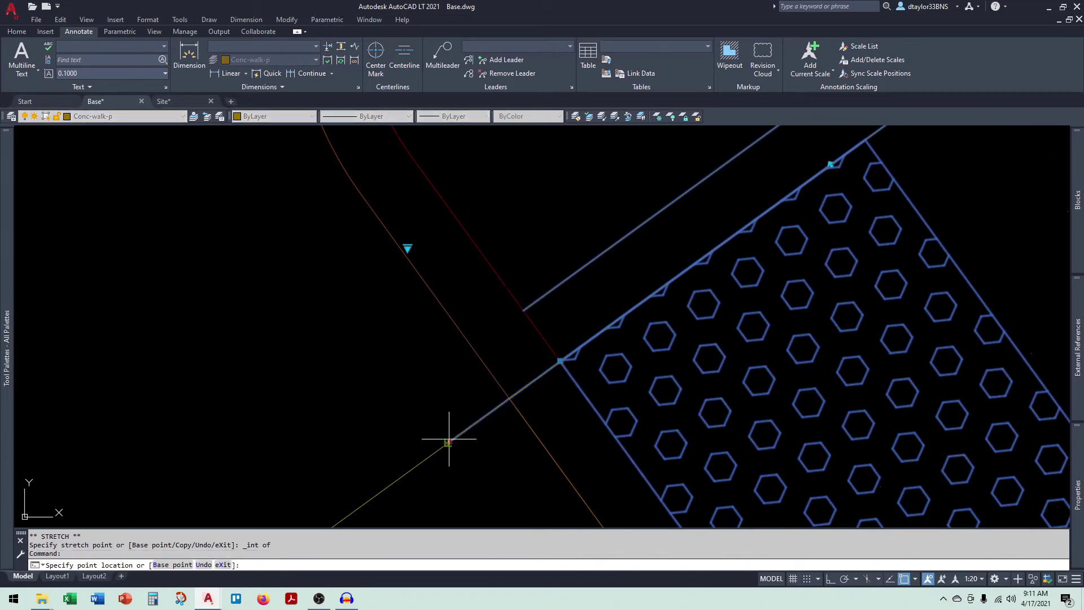
pyautogui.press('Escape')
pyautogui.press('Escape')
pyautogui.scroll(-3, 520, 363)
# Stretch the ramp outline's edge point perpendicular to the crosswalk edge line.
pyautogui.moveTo(581, 424); pyautogui.dragTo(541, 388, button='middle')
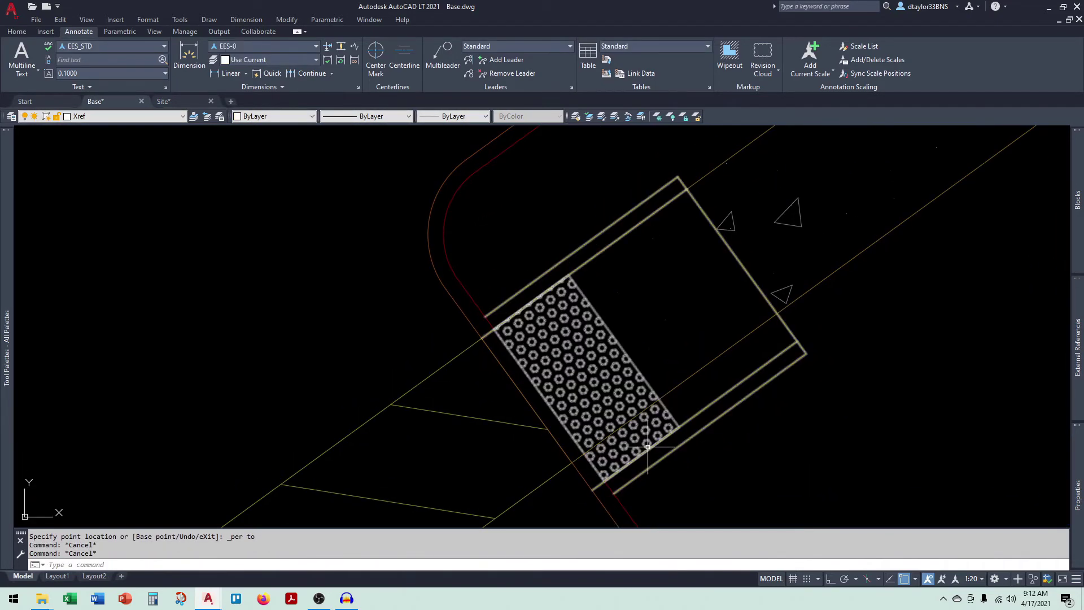
pyautogui.click(679, 450)
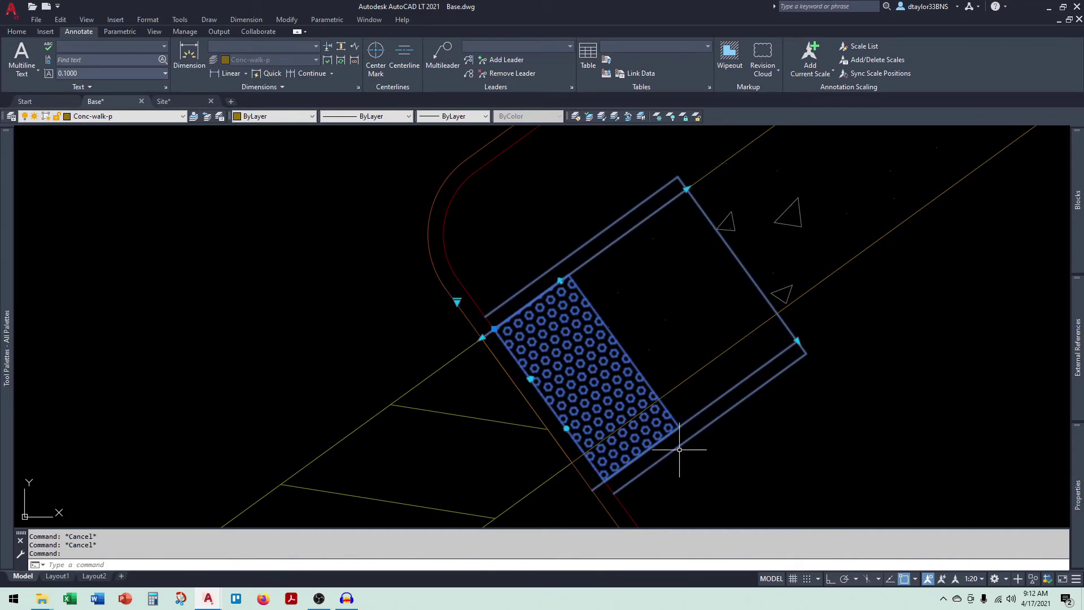
pyautogui.click(797, 341)
pyautogui.keyDown('shift'); pyautogui.rightClick(798, 341); pyautogui.keyUp('shift')
pyautogui.press('p')
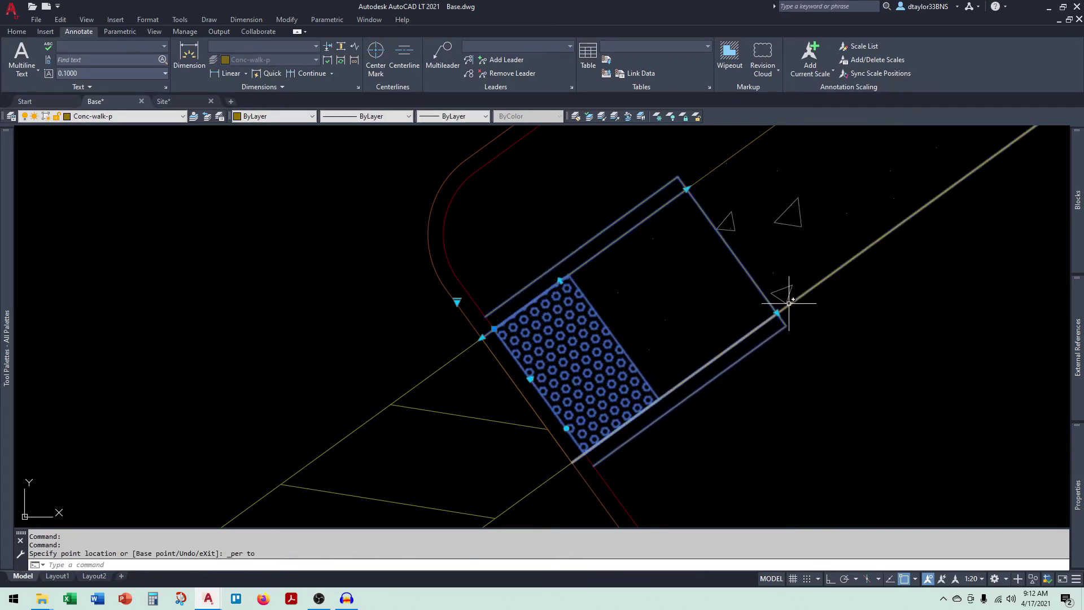
pyautogui.press('Escape')
pyautogui.press('Escape')
pyautogui.press('Escape')
pyautogui.moveTo(738, 387); pyautogui.dragTo(725, 418, button='middle')
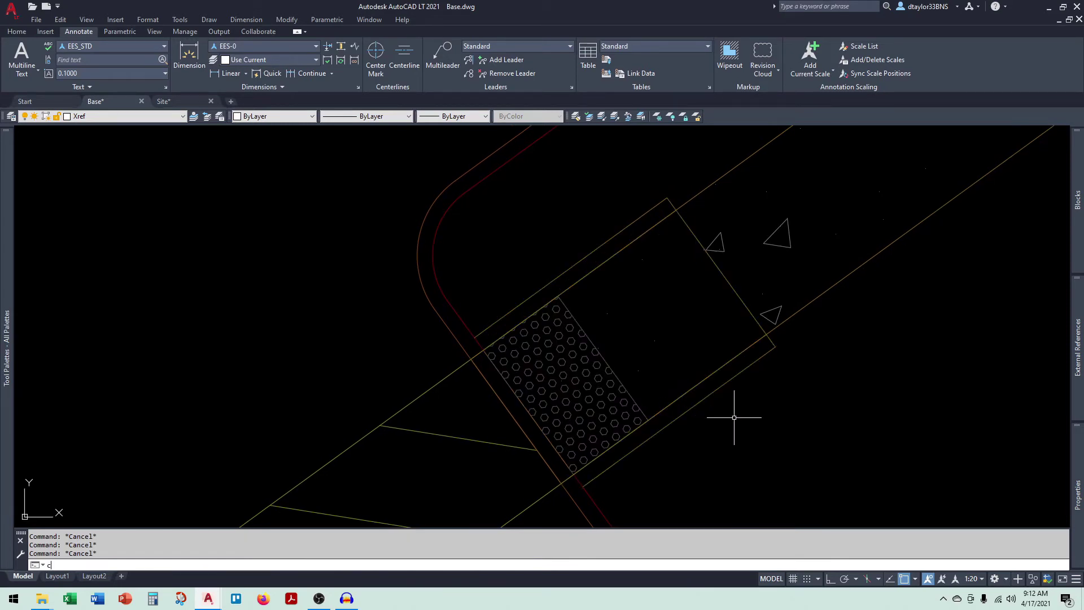
# Draw a radius-6 reference circle centred on the walk corner endpoint.
pyautogui.write('c')
pyautogui.press('Return')
pyautogui.keyDown('shift'); pyautogui.rightClick(734, 418); pyautogui.keyUp('shift')
pyautogui.press('e')
pyautogui.click(484, 347)
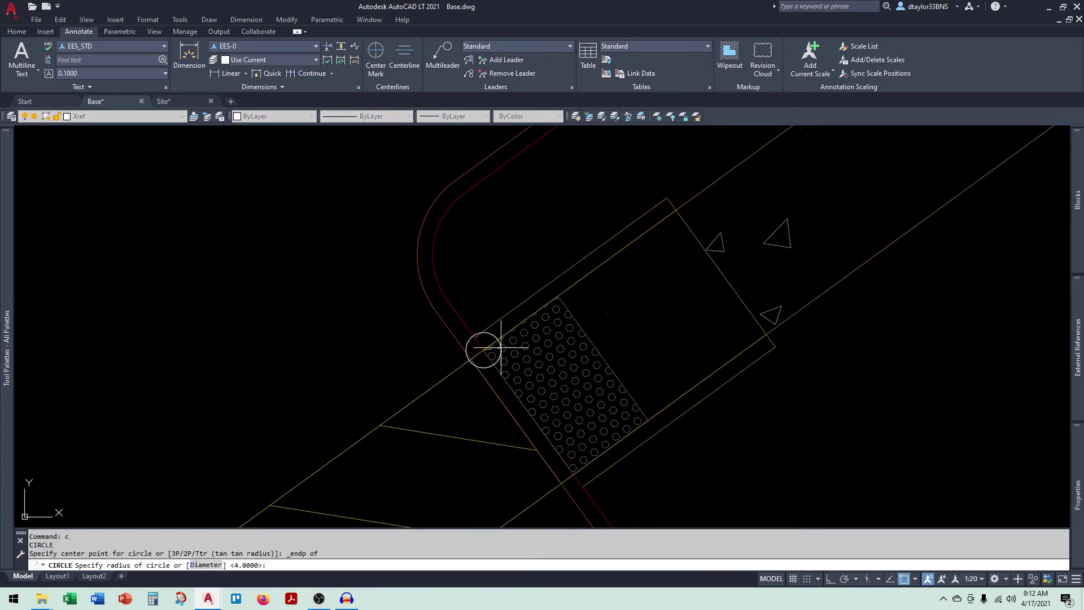
pyautogui.write('6')
pyautogui.press('Return')
pyautogui.press('Escape')
# Select the ramp outline and hatch and try a perpendicular corner stretch, then cancel.
pyautogui.click(649, 226)
pyautogui.press('Escape')
pyautogui.click(661, 196)
pyautogui.click(676, 210)
pyautogui.keyDown('shift'); pyautogui.rightClick(674, 211); pyautogui.keyUp('shift')
pyautogui.press('p')
pyautogui.press('Escape')
pyautogui.press('Escape')
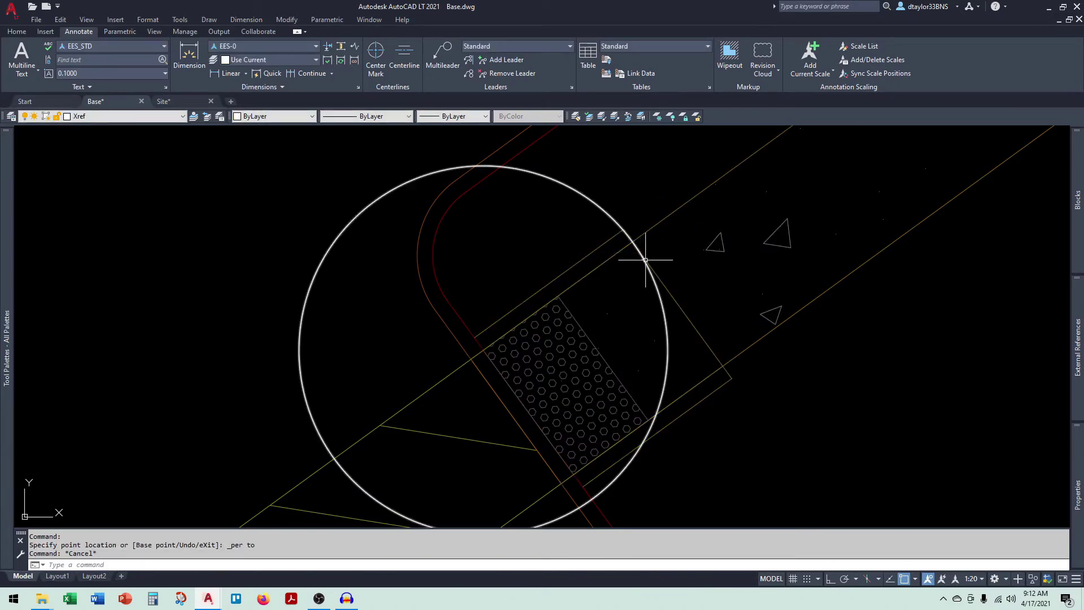
# Copy the ramp and dome pad hatch to the horizontal crosswalk's end.
pyautogui.scroll(-2, 657, 289)
pyautogui.click(690, 308)
pyautogui.write('co')
pyautogui.press('Return')
pyautogui.click(629, 327)
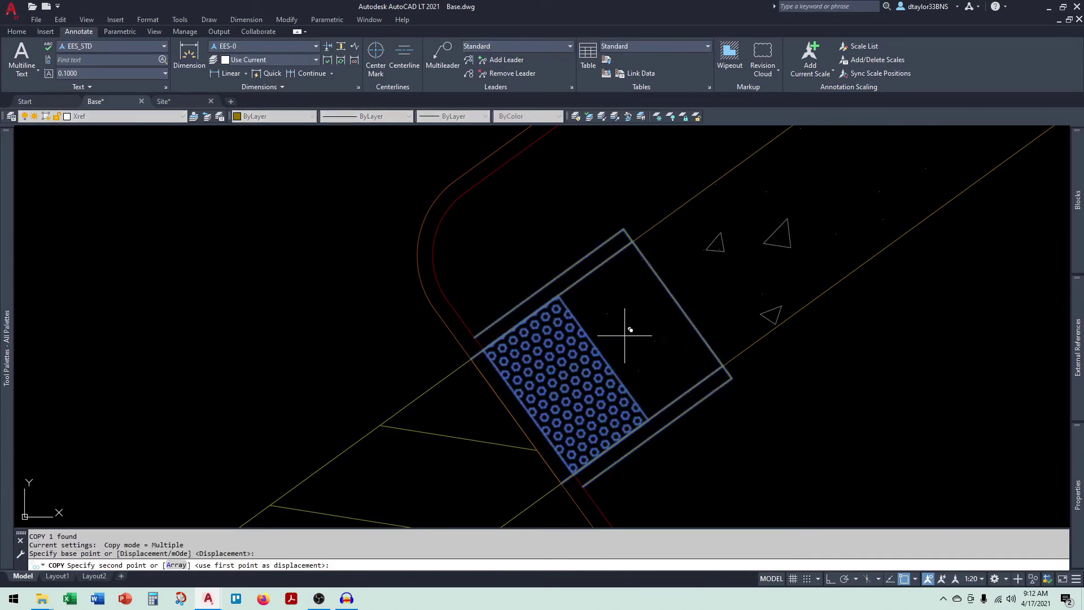
pyautogui.scroll(-5, 590, 393)
pyautogui.scroll(3, 731, 350)
pyautogui.click(692, 201)
pyautogui.press('Escape')
pyautogui.scroll(-2, 654, 215)
pyautogui.scroll(4, 654, 216)
pyautogui.press('Escape')
# Check the copied ramp pad, then pan across the lot toward the next crosswalk.
pyautogui.click(621, 291)
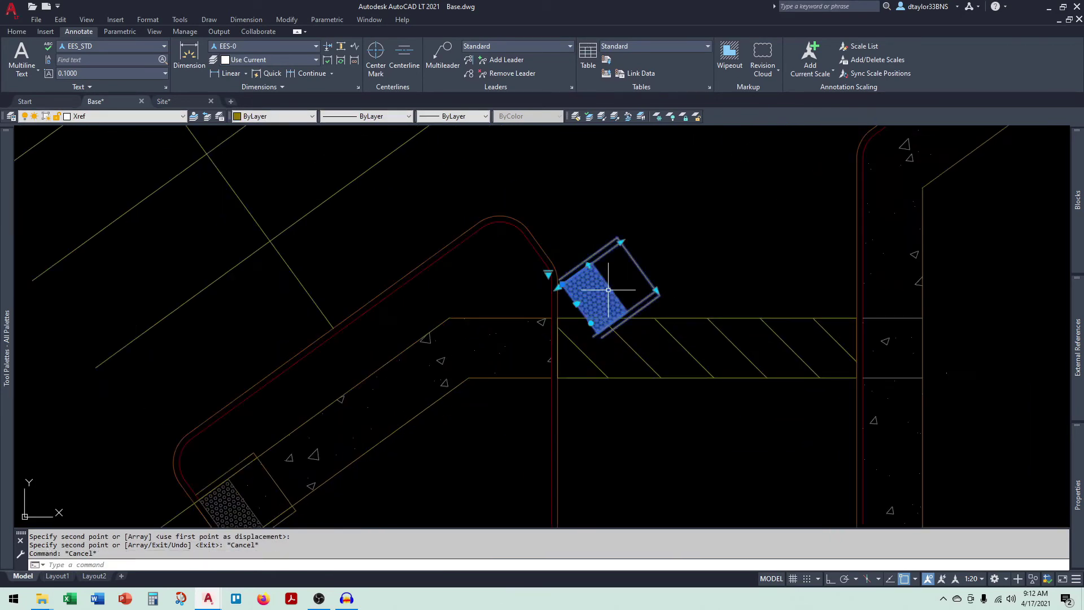
pyautogui.scroll(2, 556, 310)
pyautogui.click(587, 310)
pyautogui.press('Escape')
pyautogui.press('Escape')
pyautogui.scroll(-5, 705, 373)
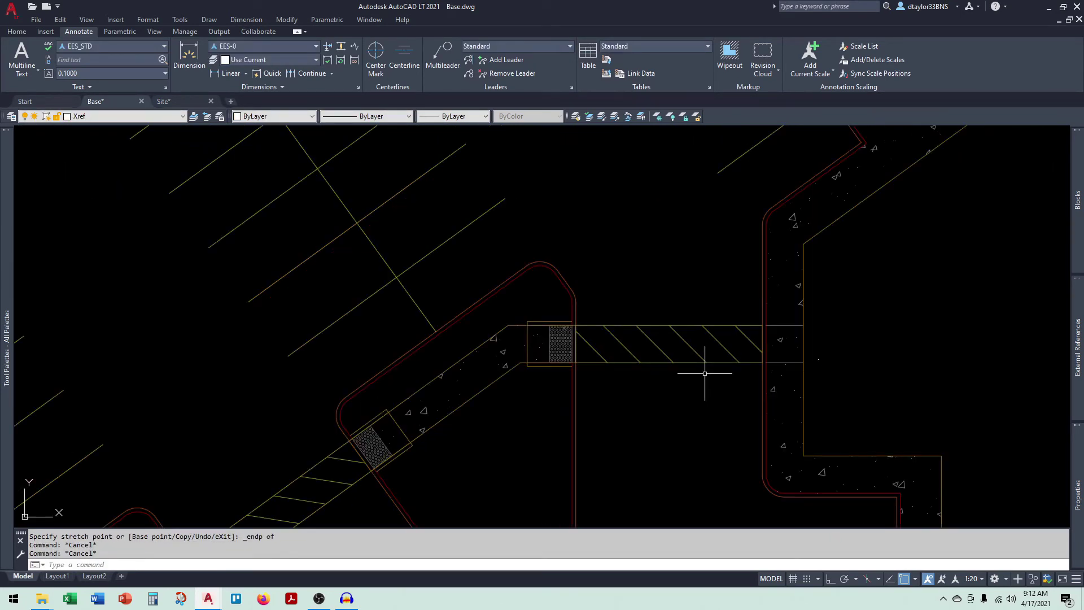
pyautogui.moveTo(698, 381); pyautogui.dragTo(666, 380, button='middle')
pyautogui.scroll(1, 678, 411)
pyautogui.scroll(-1, 666, 383)
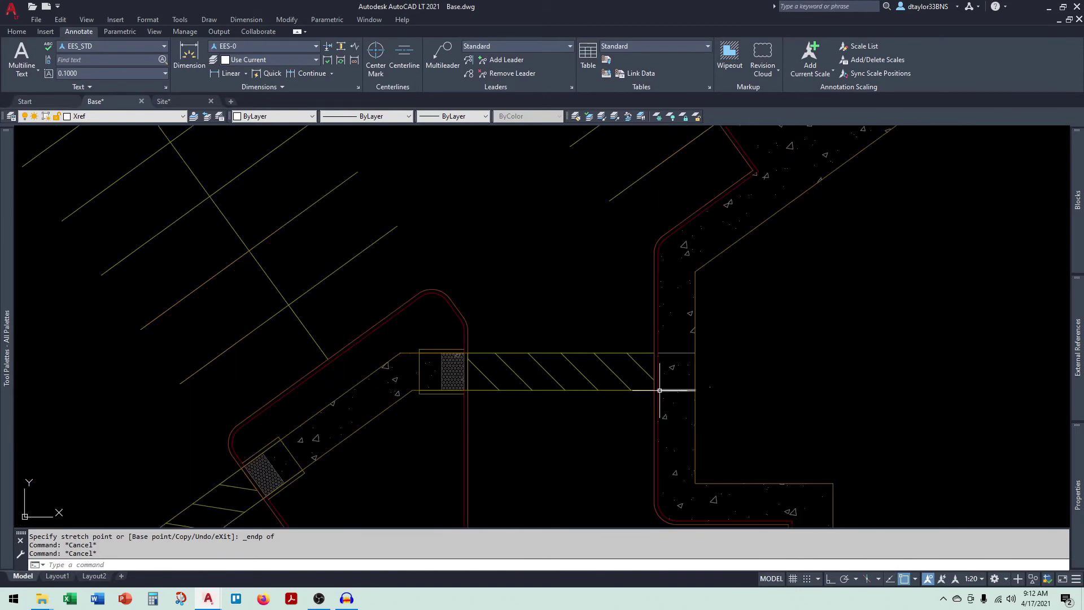
pyautogui.scroll(-1, 622, 370)
pyautogui.scroll(-1, 625, 379)
pyautogui.moveTo(625, 383); pyautogui.dragTo(593, 366, button='middle')
pyautogui.scroll(1, 593, 366)
# Stretch the ramp frame and dome pad rightward and leftward to the walk, raising the frame's top edge.
pyautogui.click(643, 335)
pyautogui.scroll(2, 643, 335)
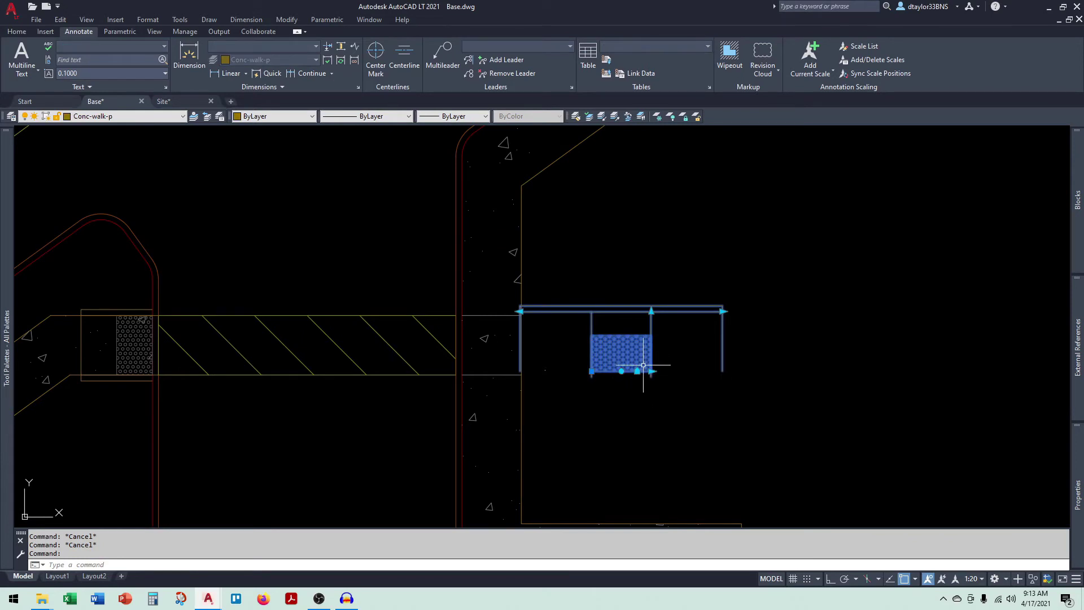
pyautogui.scroll(2, 636, 371)
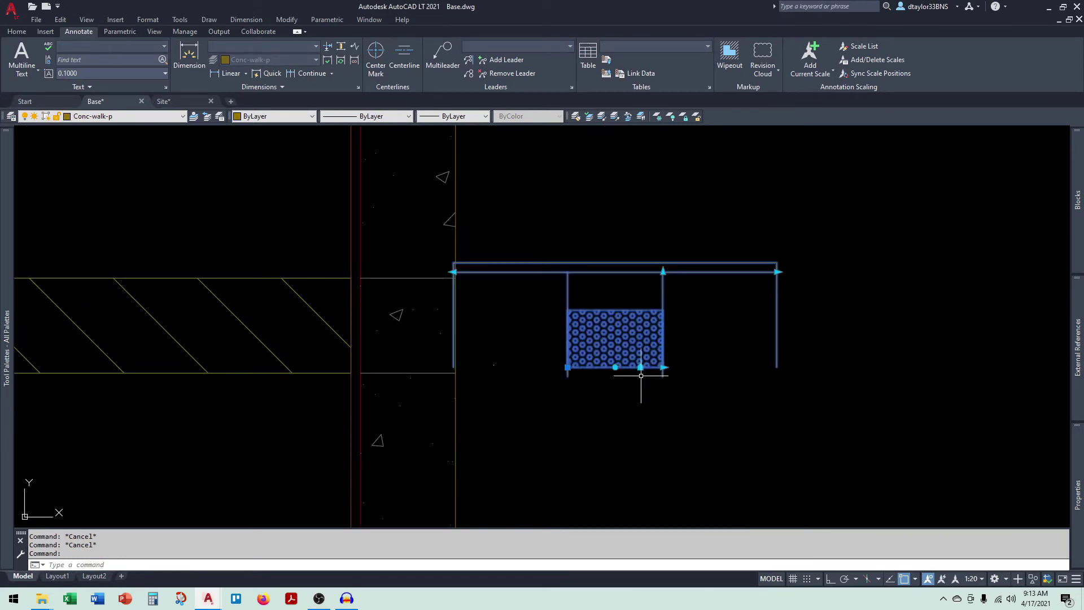
pyautogui.click(663, 367)
pyautogui.click(702, 367)
pyautogui.click(816, 272)
pyautogui.click(892, 271)
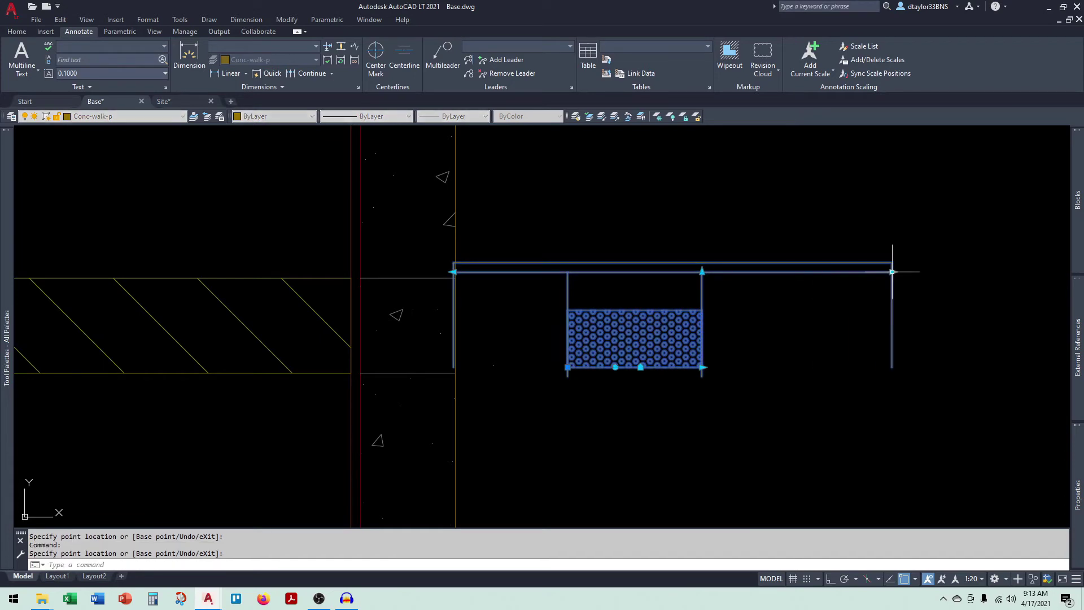
pyautogui.click(454, 272)
pyautogui.click(360, 272)
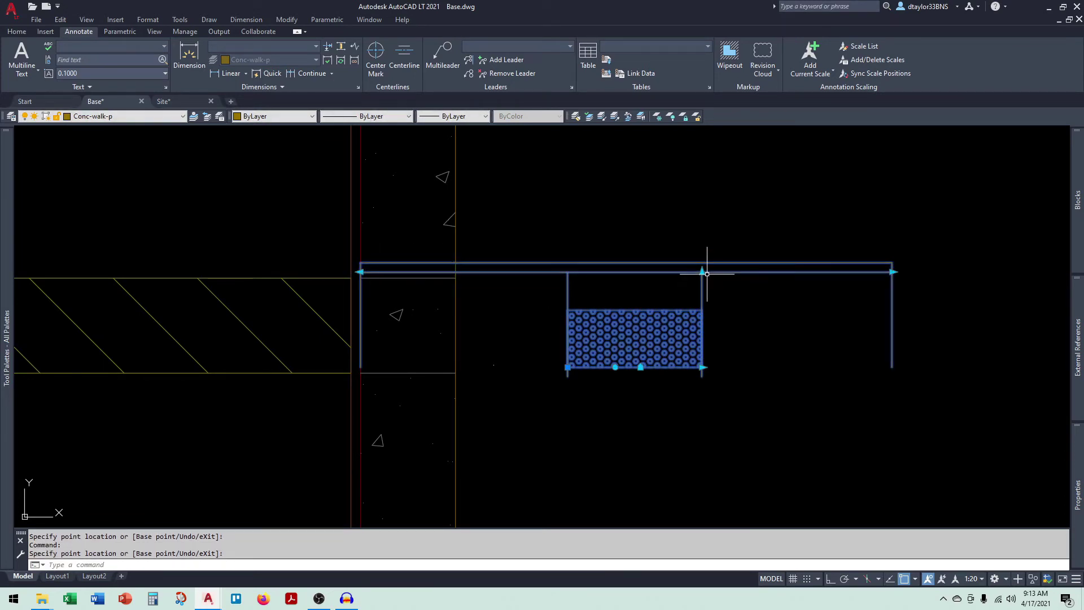
pyautogui.click(702, 232)
pyautogui.press('Escape')
pyautogui.press('Escape')
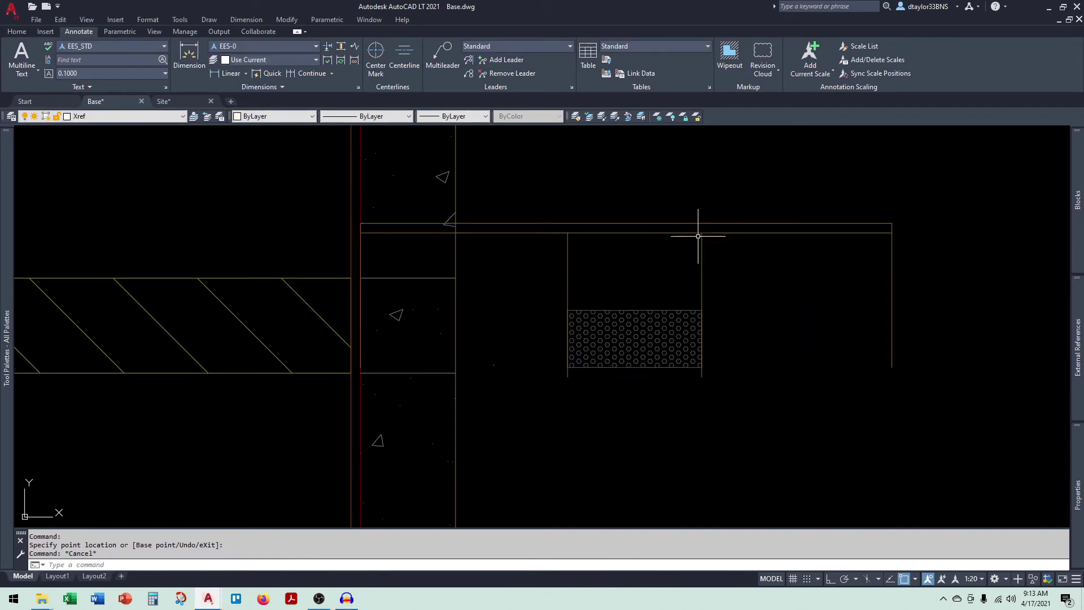
# Select the ramp frame and hatch, and stretch the dome pad's bottom edge to a new point.
pyautogui.click(727, 258)
pyautogui.click(692, 316)
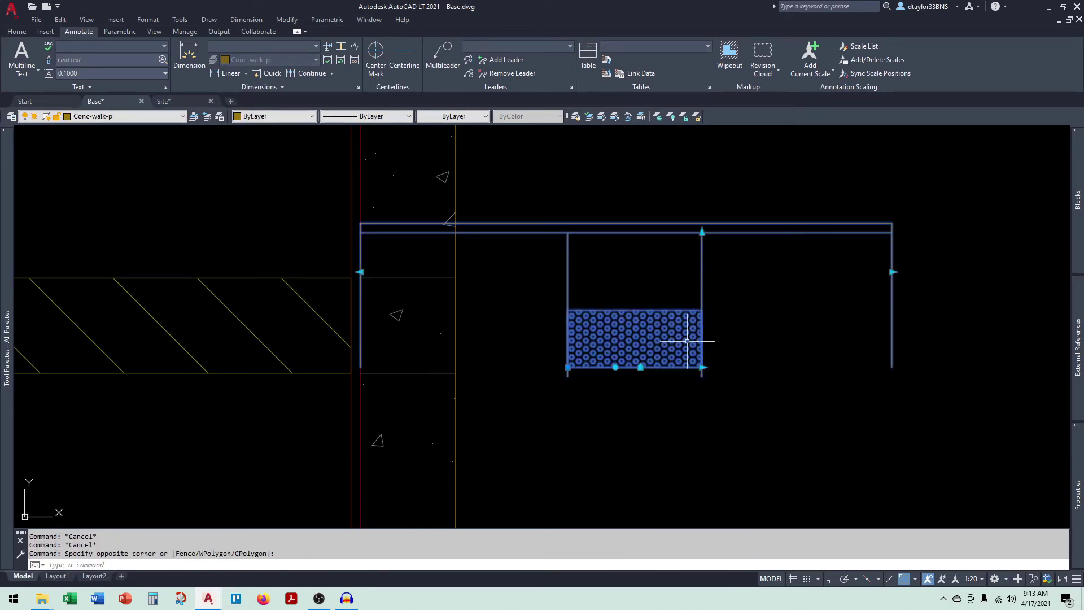
pyautogui.click(641, 368)
pyautogui.scroll(-2, 627, 350)
pyautogui.scroll(5, 452, 399)
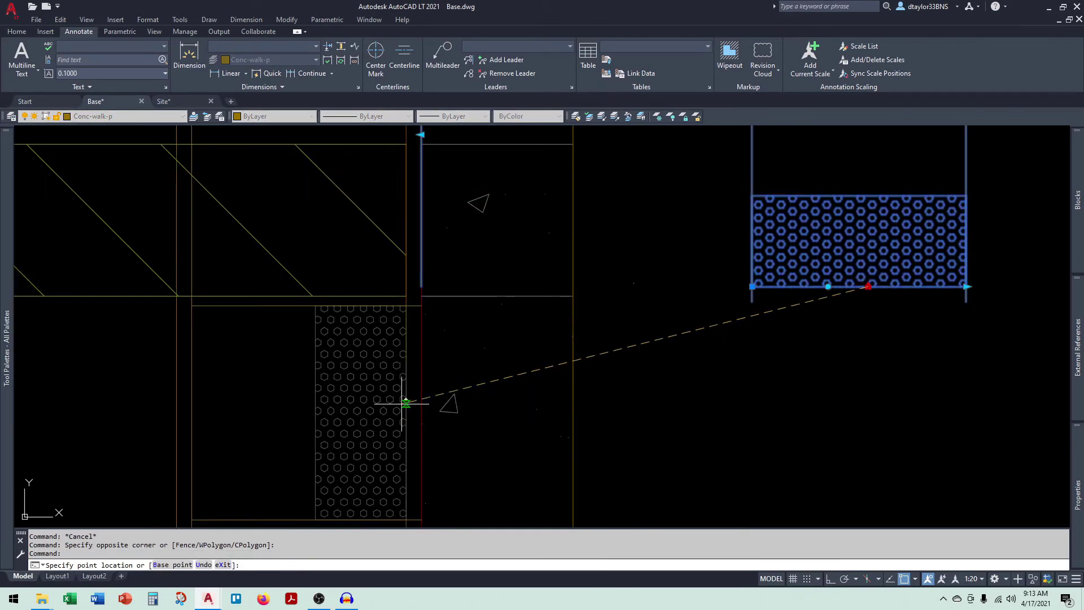
pyautogui.click(407, 402)
# Snap the dome pad's top-left corner to the endpoint on the crosswalk's top line.
pyautogui.moveTo(424, 284); pyautogui.dragTo(434, 319, button='middle')
pyautogui.click(430, 326)
pyautogui.moveTo(425, 246); pyautogui.dragTo(450, 300, button='middle')
pyautogui.keyDown('shift'); pyautogui.rightClick(450, 300); pyautogui.keyUp('shift')
pyautogui.click(474, 367)
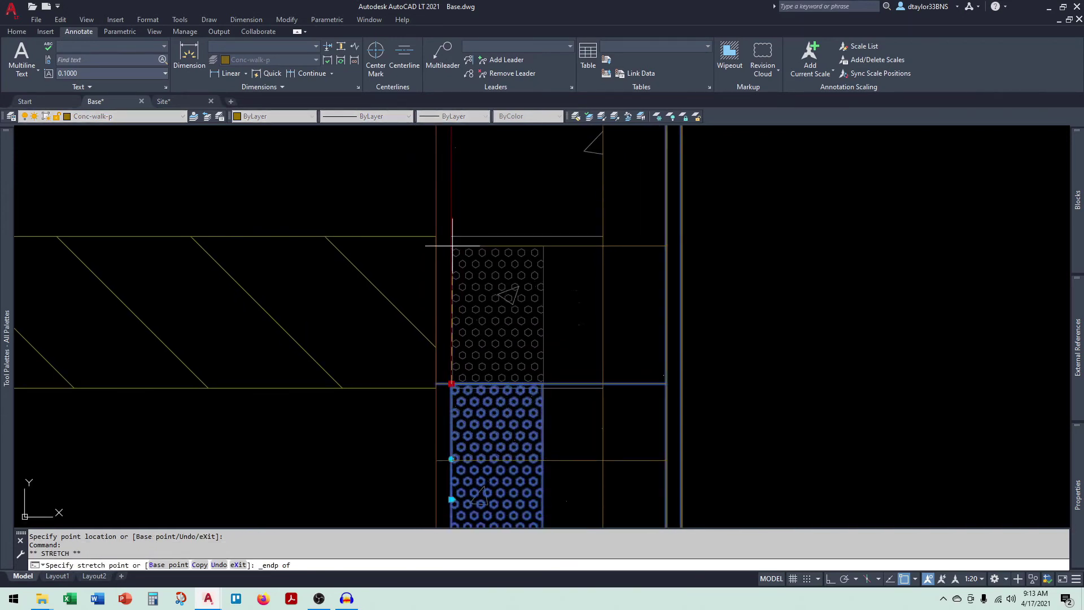
pyautogui.click(452, 236)
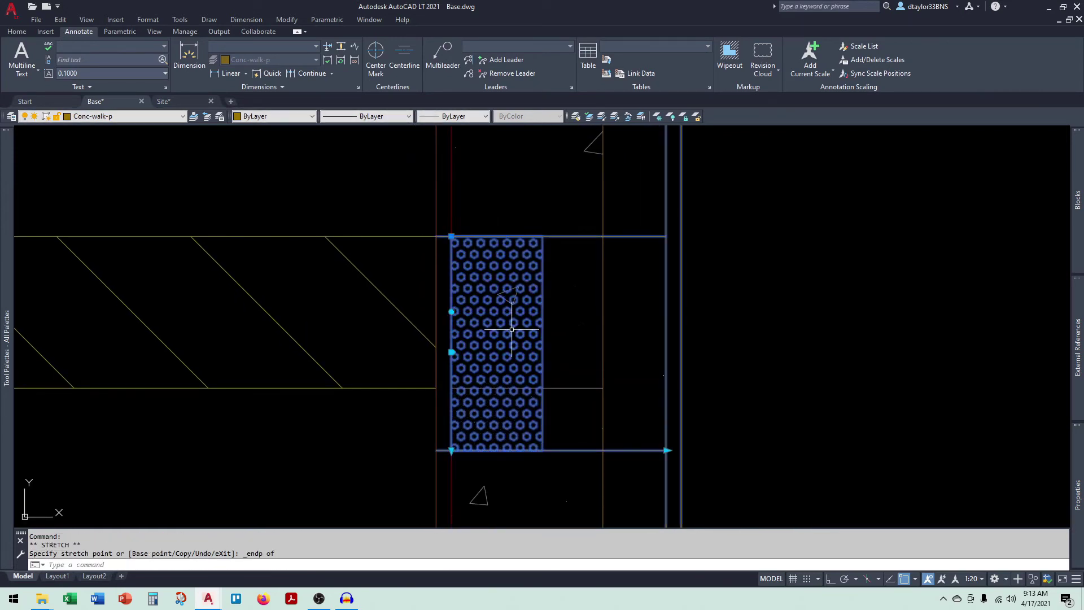
# Square the dome pad's lower corner perpendicular to the crosswalk's lower edge line.
pyautogui.click(451, 450)
pyautogui.keyDown('shift'); pyautogui.rightClick(451, 450); pyautogui.keyUp('shift')
pyautogui.click(474, 363)
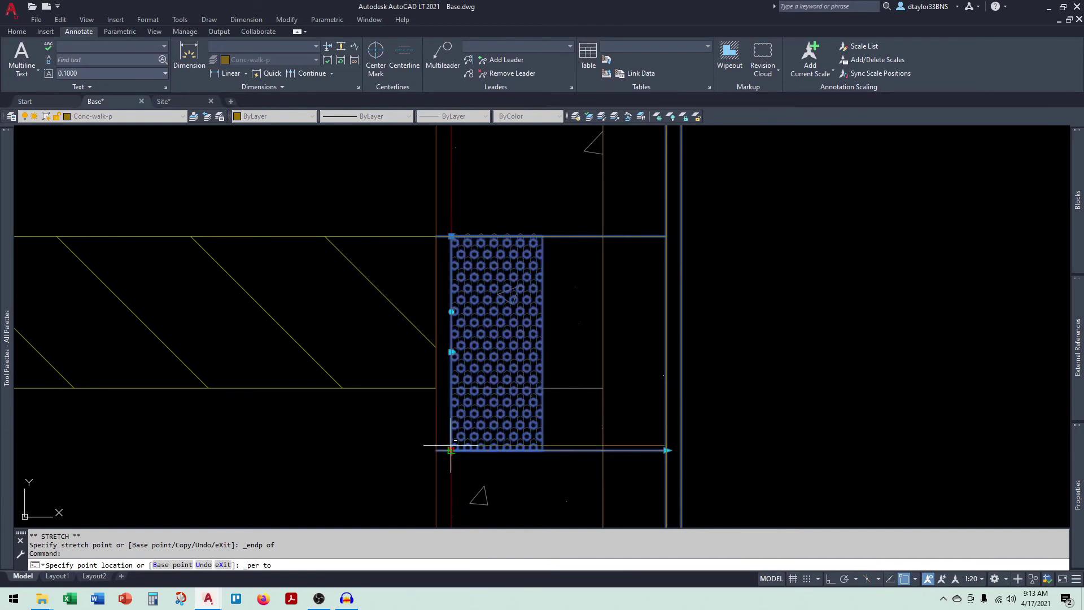
pyautogui.scroll(2, 451, 451)
pyautogui.click(474, 399)
pyautogui.scroll(-4, 517, 406)
pyautogui.moveTo(517, 407); pyautogui.dragTo(478, 438, button='middle')
pyautogui.press('Escape')
pyautogui.press('Escape')
# At the next crosswalk end, snap the dome pad's corner perpendicular to the crosswalk edge.
pyautogui.click(600, 387)
pyautogui.click(568, 416)
pyautogui.click(585, 425)
pyautogui.keyDown('shift'); pyautogui.rightClick(585, 432); pyautogui.keyUp('shift')
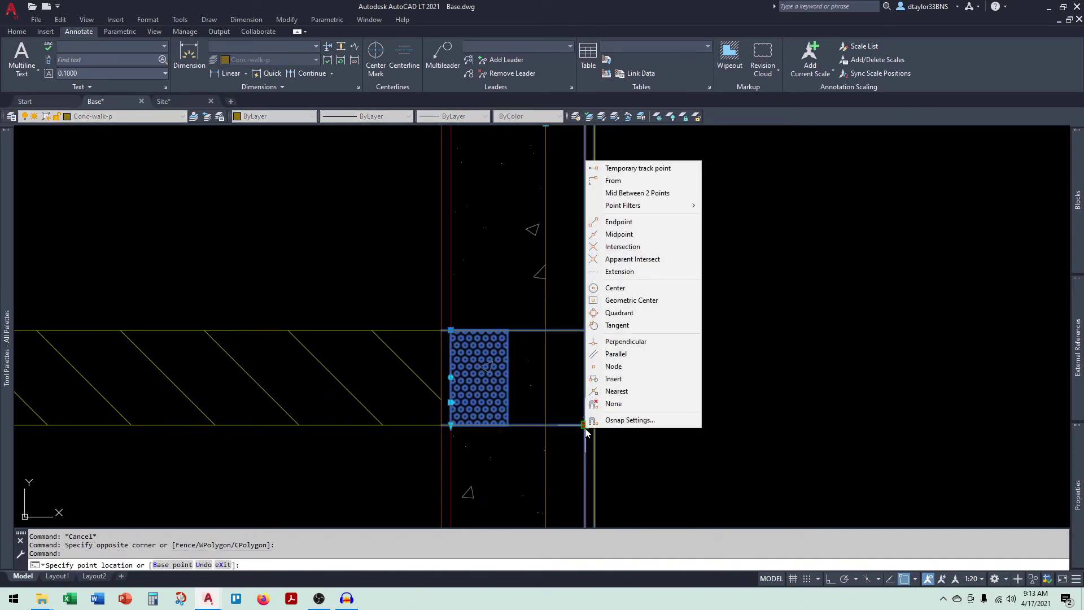
pyautogui.click(625, 341)
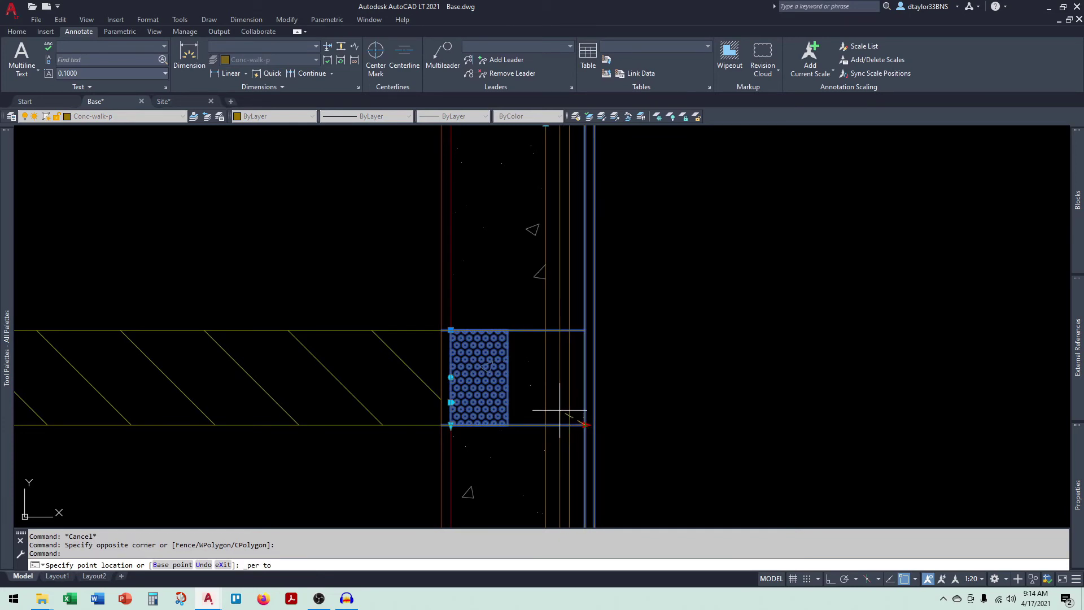
pyautogui.scroll(-5, 612, 364)
# Draw a helper circle of radius 6 centred on the crosswalk corner endpoint.
pyautogui.press('Escape')
pyautogui.press('Escape')
pyautogui.press('Escape')
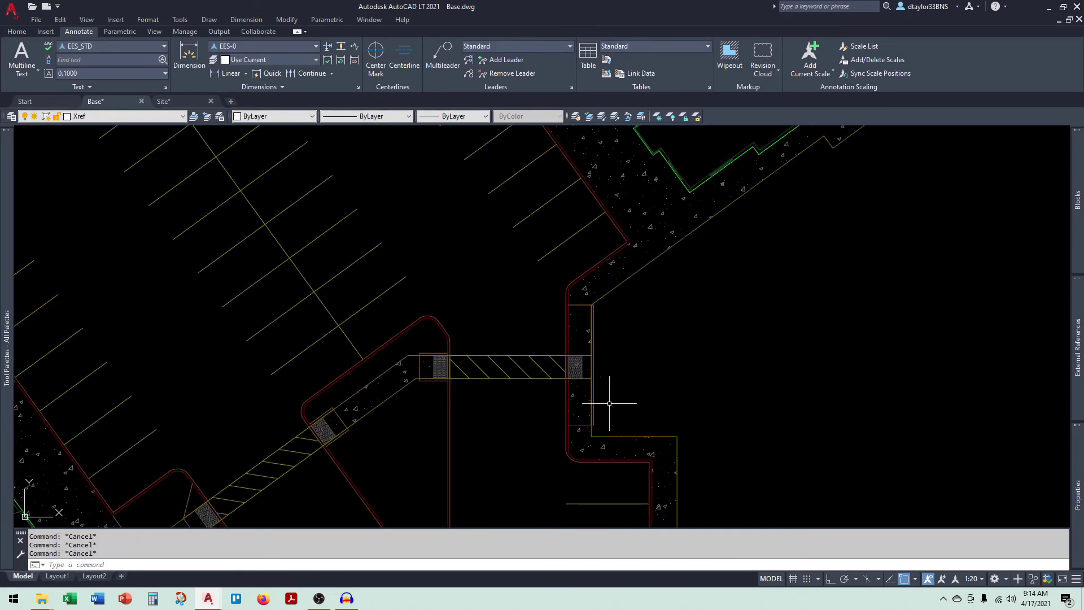
pyautogui.write('c')
pyautogui.press('Return')
pyautogui.keyDown('shift'); pyautogui.rightClick(610, 402); pyautogui.keyUp('shift')
pyautogui.click(632, 206)
pyautogui.scroll(2, 622, 367)
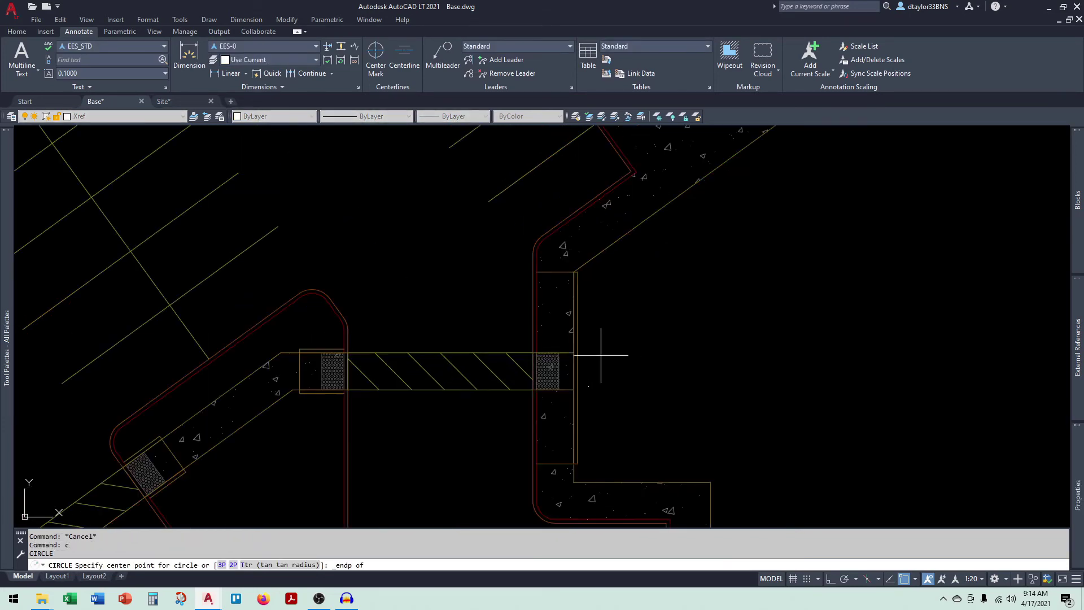
pyautogui.click(573, 353)
pyautogui.write('6')
pyautogui.press('Return')
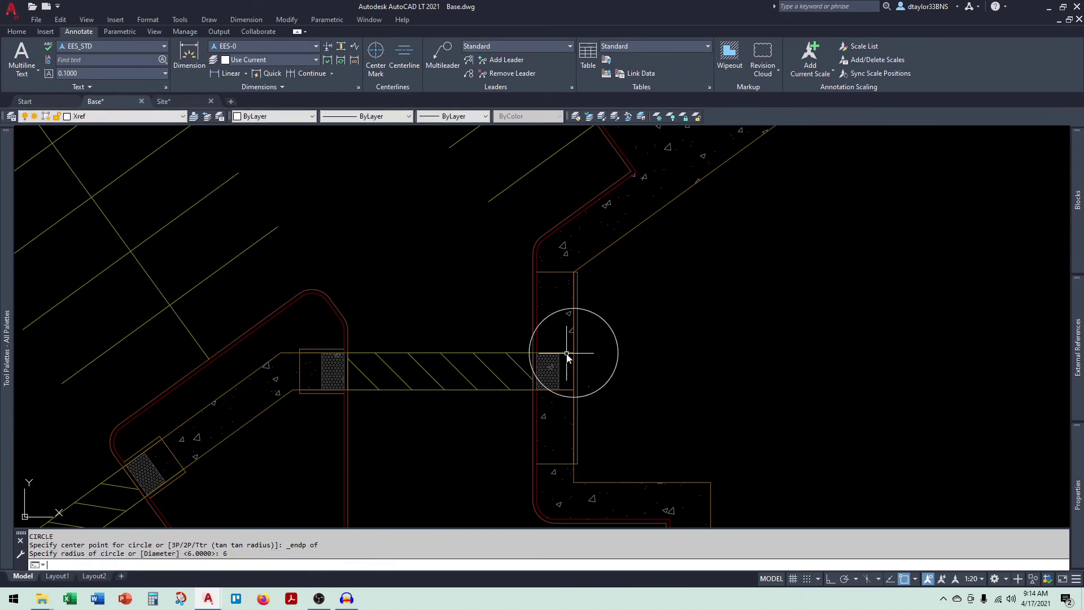
# Try stretching the outline's top vertex and moving the circle to the lower corner, cancelling both.
pyautogui.scroll(4, 585, 305)
pyautogui.click(566, 287)
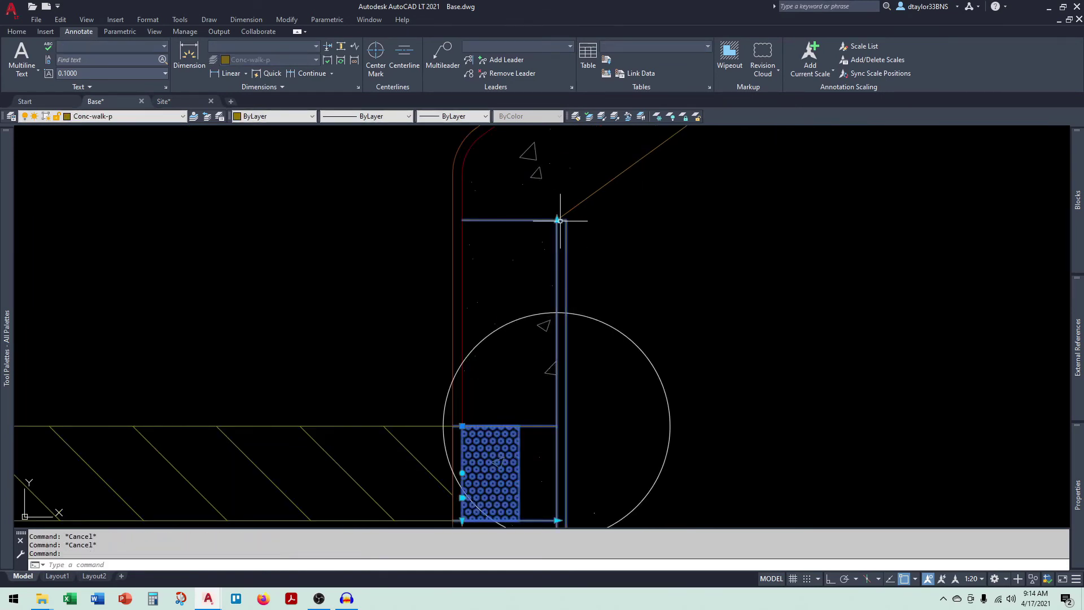
pyautogui.click(557, 219)
pyautogui.keyDown('shift'); pyautogui.rightClick(557, 220); pyautogui.keyUp('shift')
pyautogui.press('Escape')
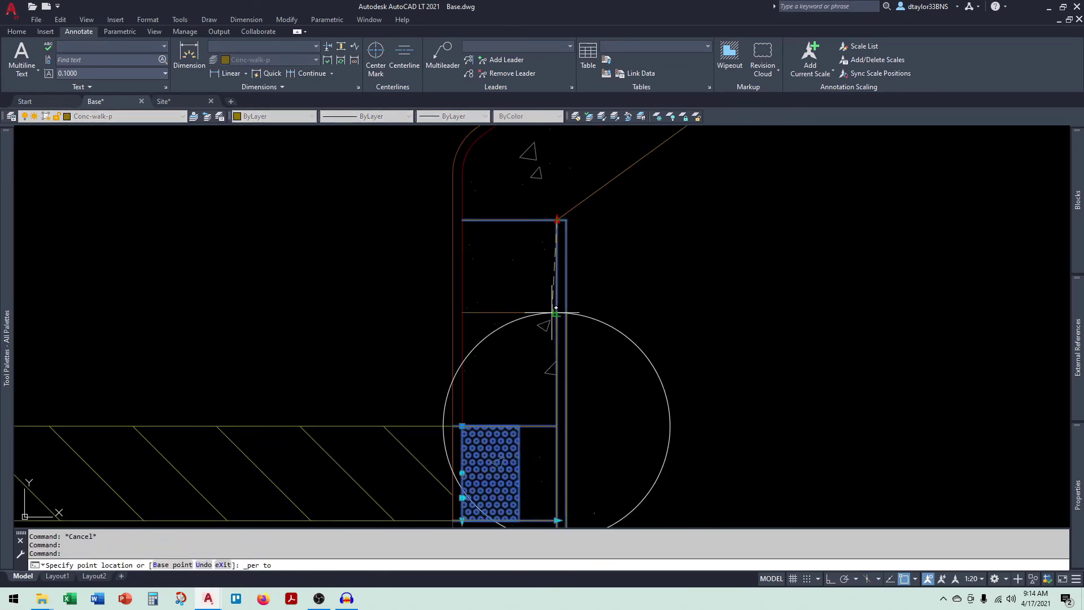
pyautogui.press('Escape')
pyautogui.click(587, 310)
pyautogui.click(581, 339)
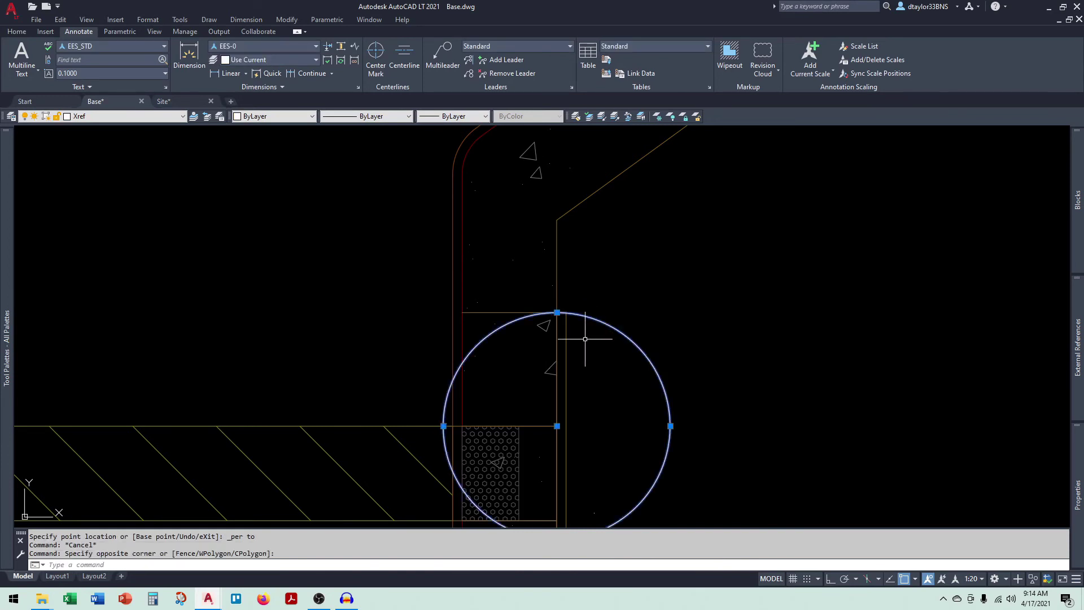
pyautogui.click(557, 427)
pyautogui.moveTo(557, 427); pyautogui.dragTo(584, 238, button='middle')
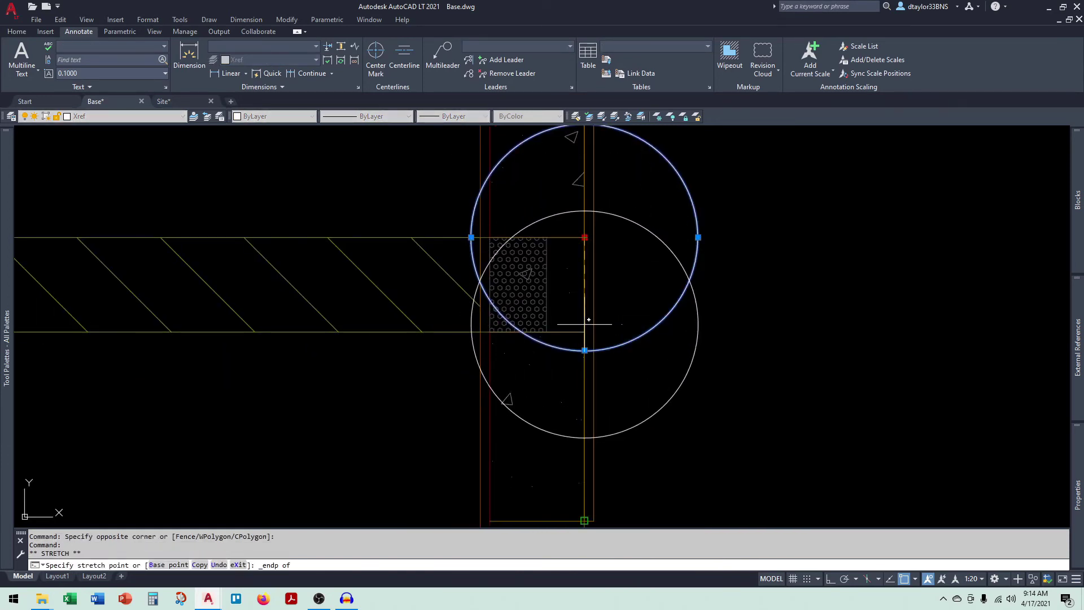
pyautogui.press('Escape')
pyautogui.scroll(-3, 588, 320)
# Stretch the ramp outline's bottom vertex to where the circle meets the curb line.
pyautogui.click(598, 430)
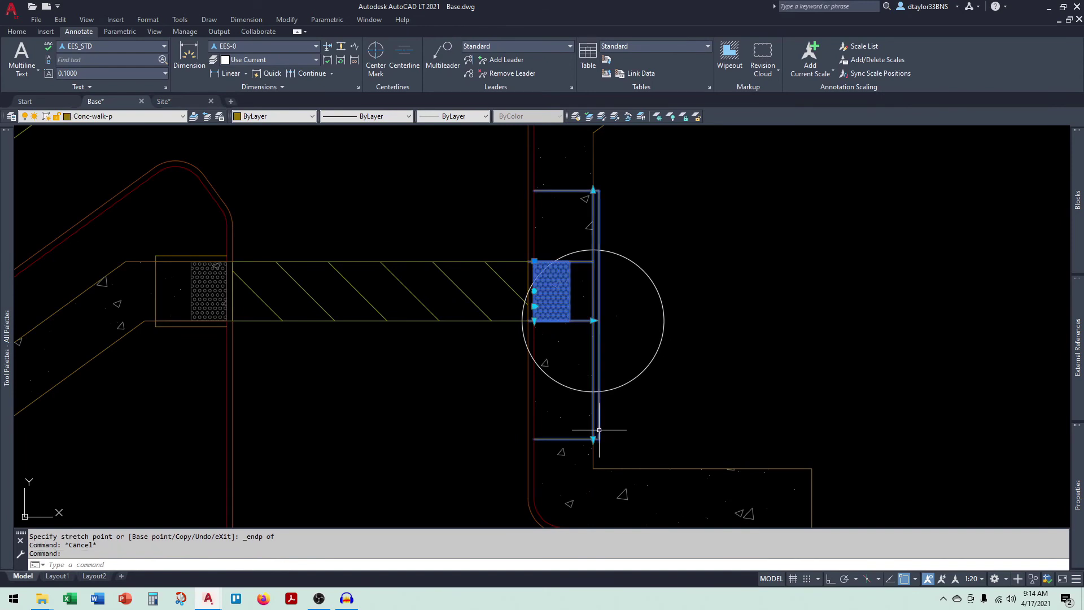
pyautogui.click(593, 439)
pyautogui.keyDown('shift'); pyautogui.rightClick(593, 438); pyautogui.keyUp('shift')
pyautogui.click(621, 259)
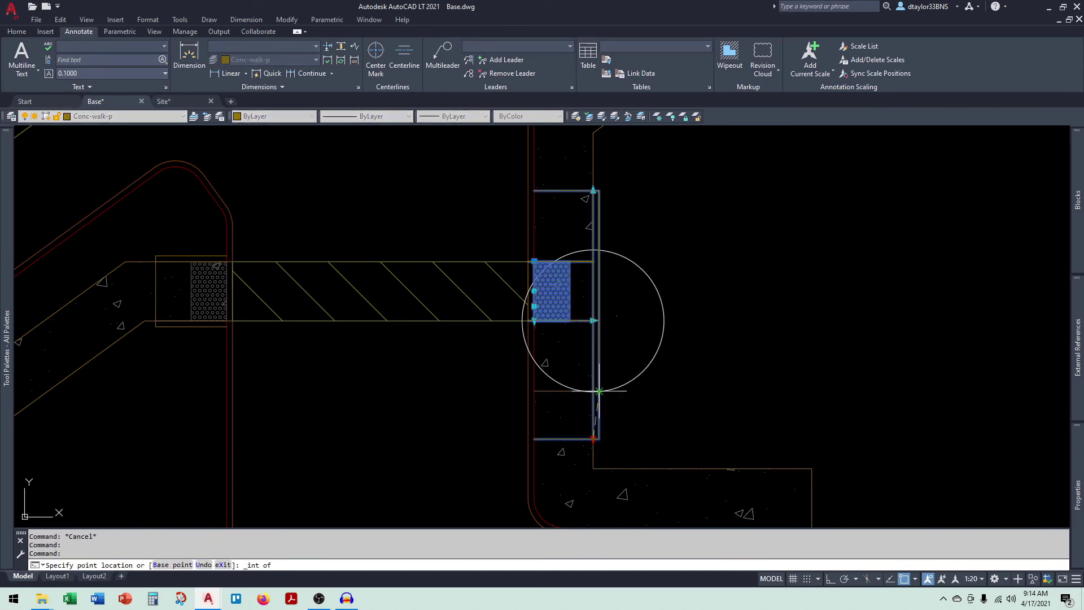
pyautogui.click(593, 391)
pyautogui.press('Escape')
# Erase the helper circle with the E command.
pyautogui.click(653, 368)
pyautogui.click(638, 349)
pyautogui.write('e')
pyautogui.press('Return')
pyautogui.press('Escape')
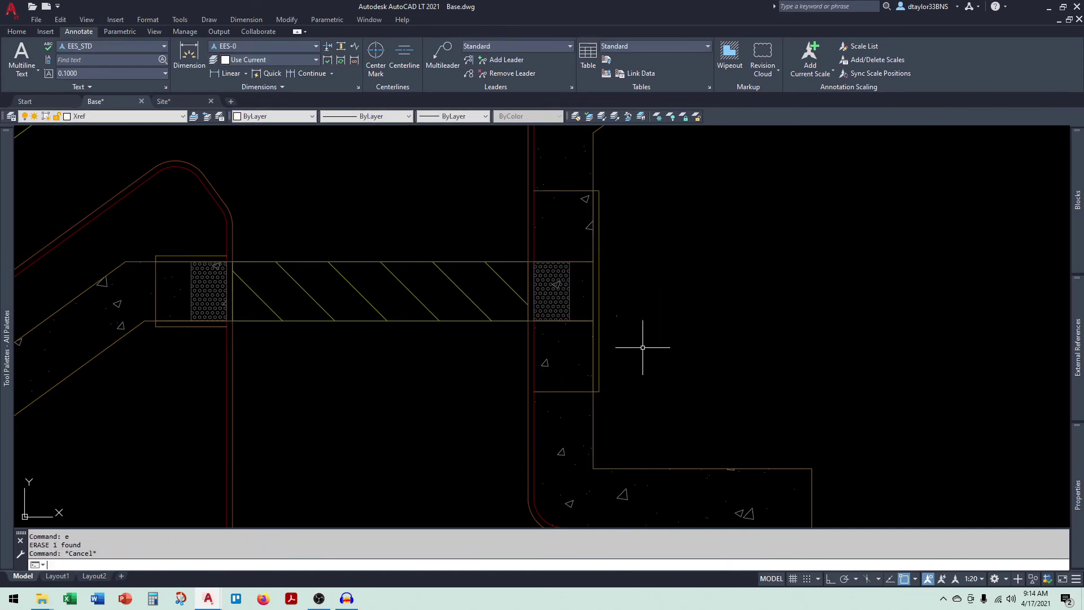
pyautogui.scroll(-5, 641, 346)
pyautogui.click(417, 433)
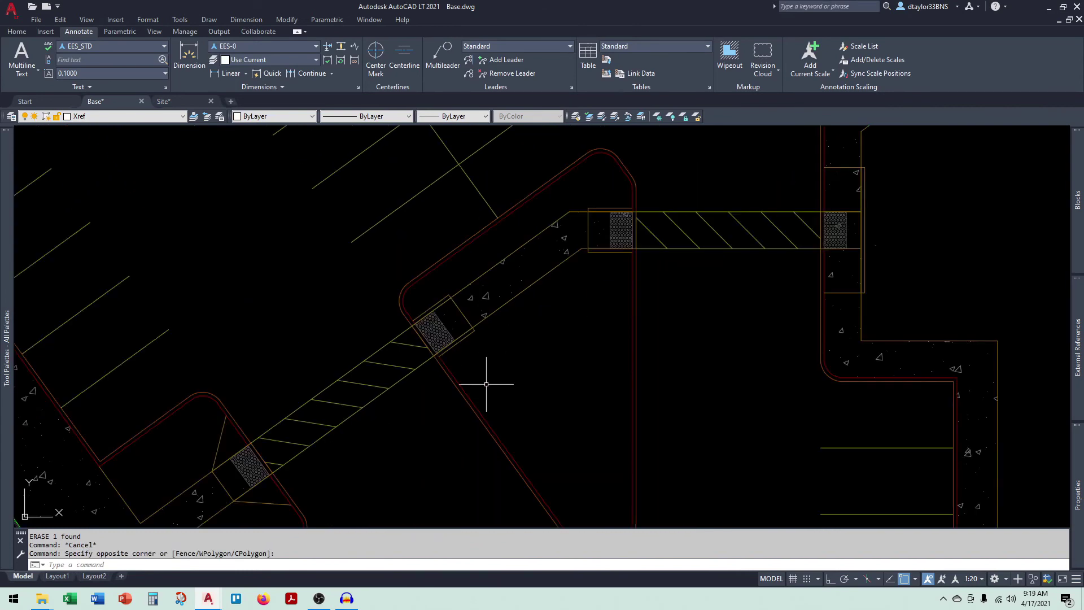
pyautogui.click(463, 340)
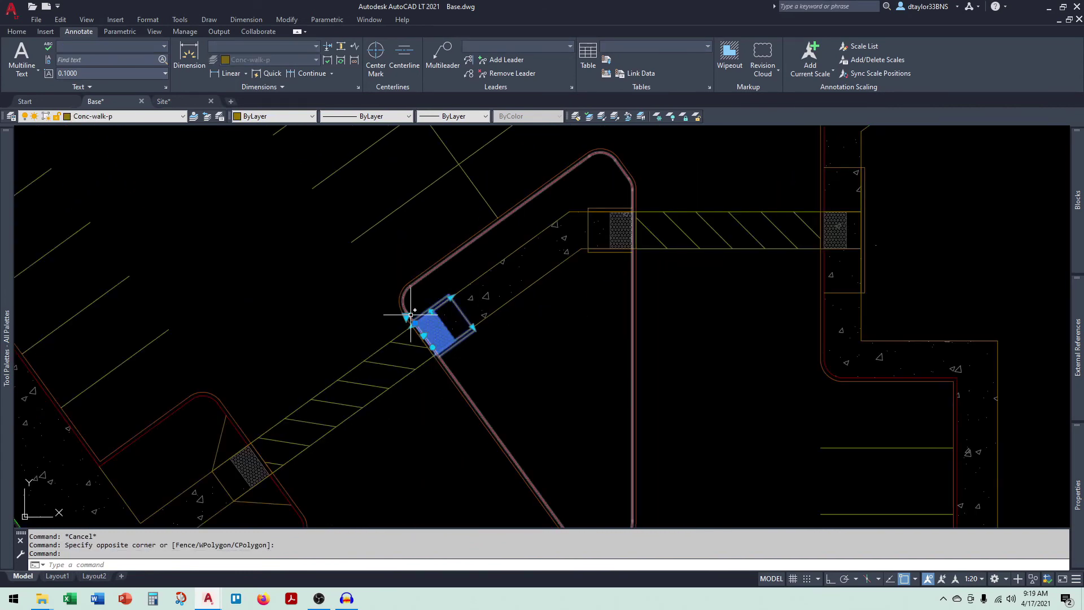
pyautogui.scroll(2, 416, 316)
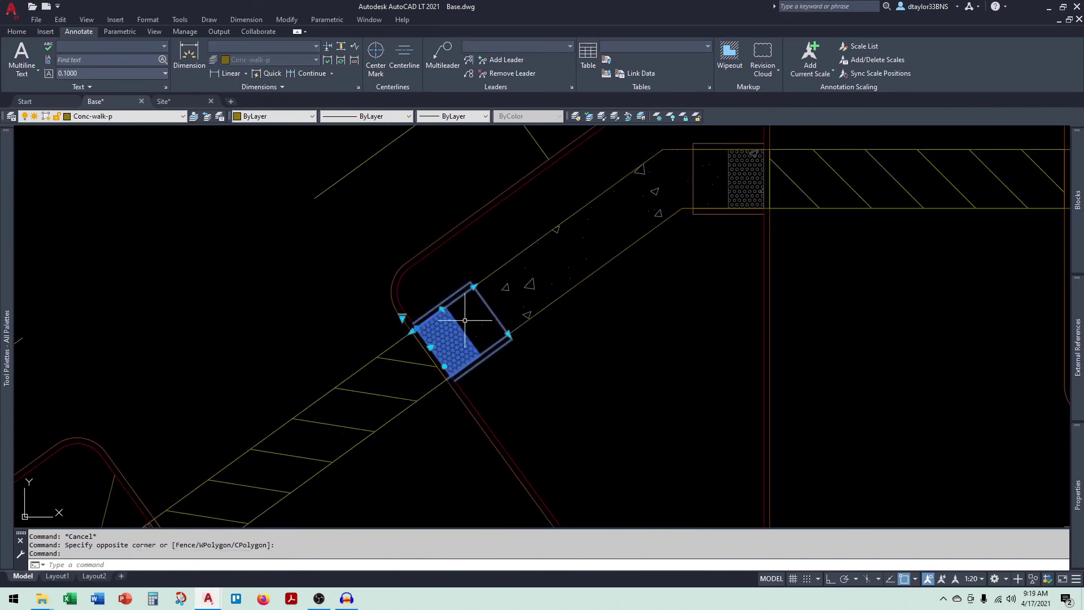
pyautogui.scroll(2, 399, 314)
pyautogui.click(403, 317)
pyautogui.rightClick(402, 316)
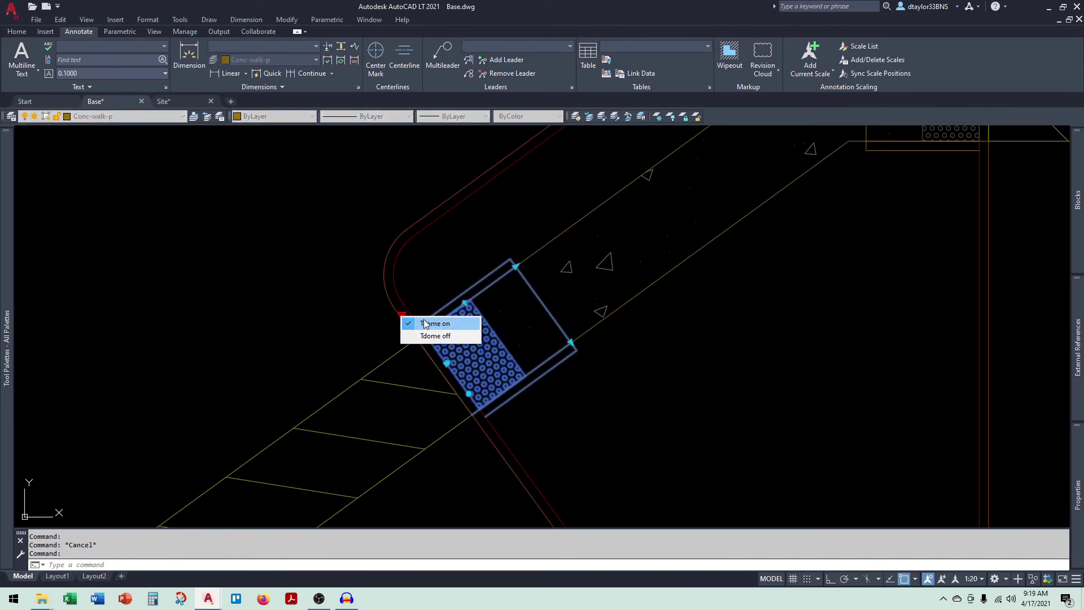
pyautogui.click(427, 337)
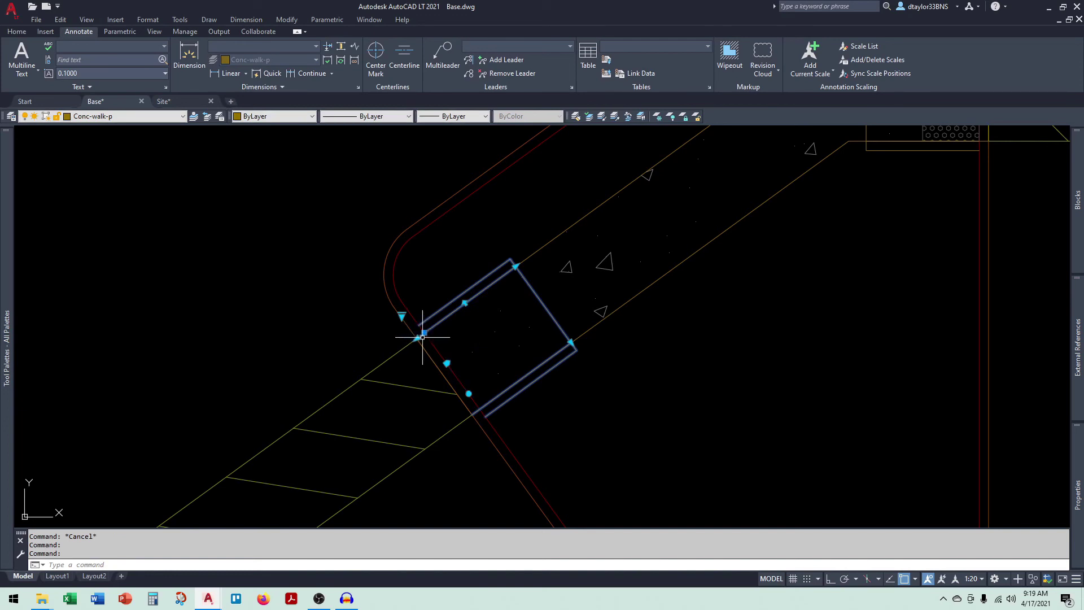
pyautogui.rightClick(400, 314)
pyautogui.click(435, 323)
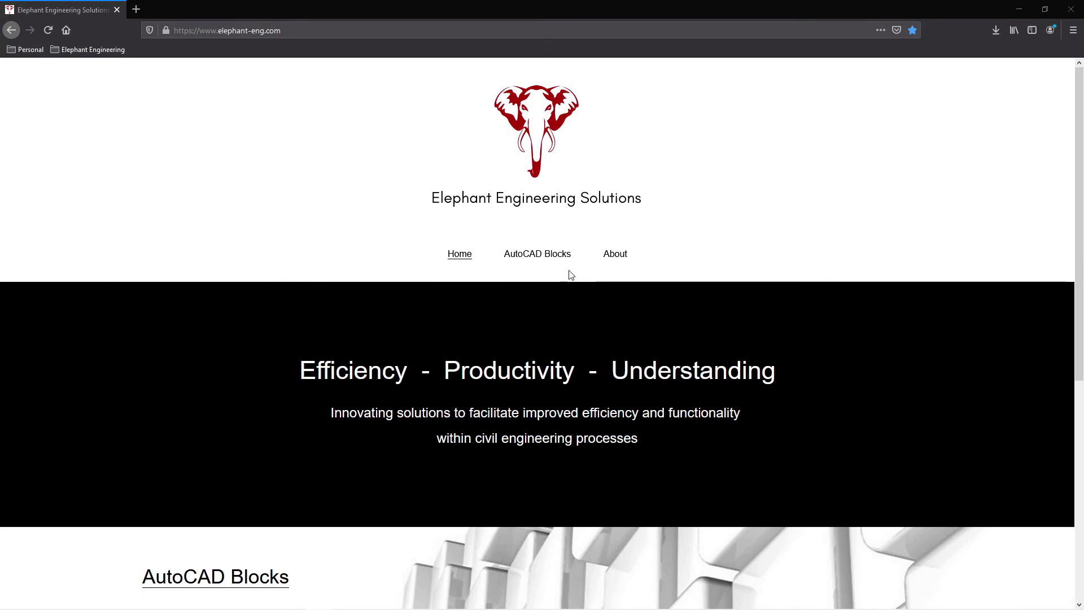
# Scroll down through the AutoCAD Blocks catalogue listings, then partway back up.
pyautogui.scroll(-3, 530, 287)
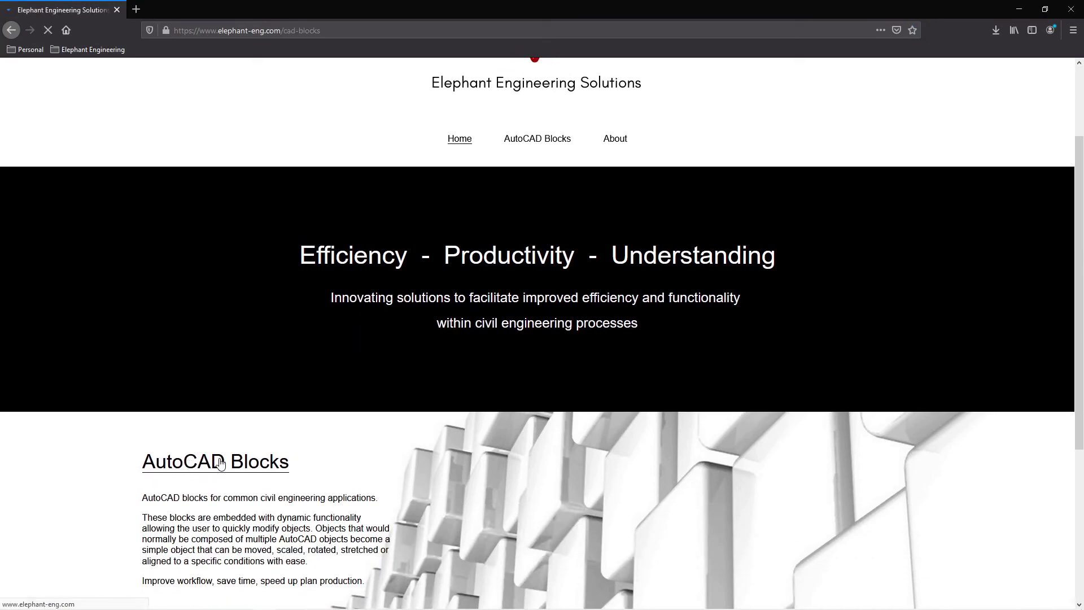
pyautogui.scroll(-5, 552, 390)
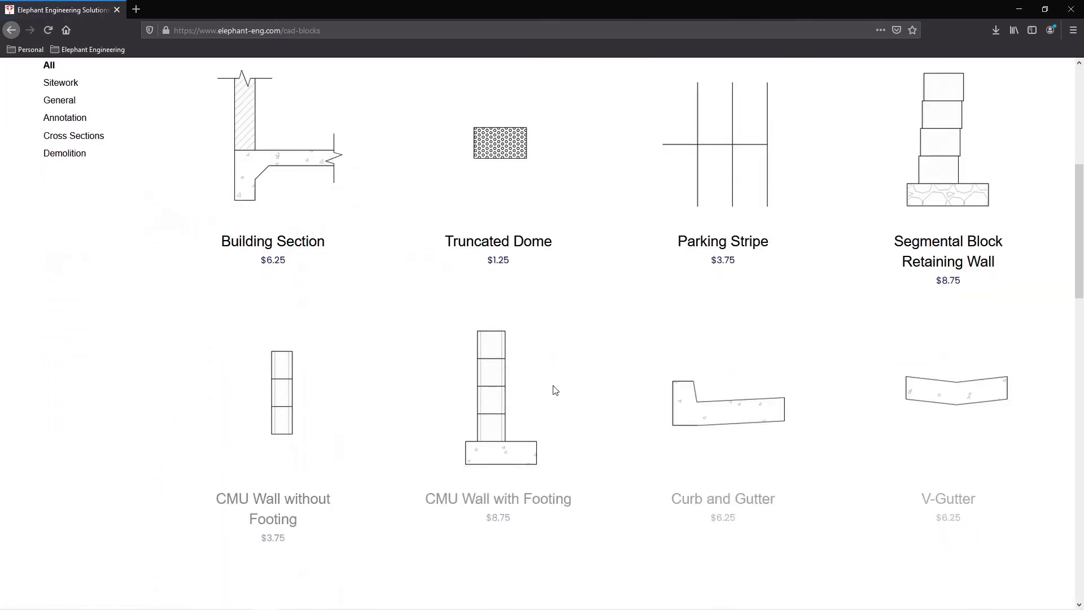
pyautogui.scroll(-5, 555, 389)
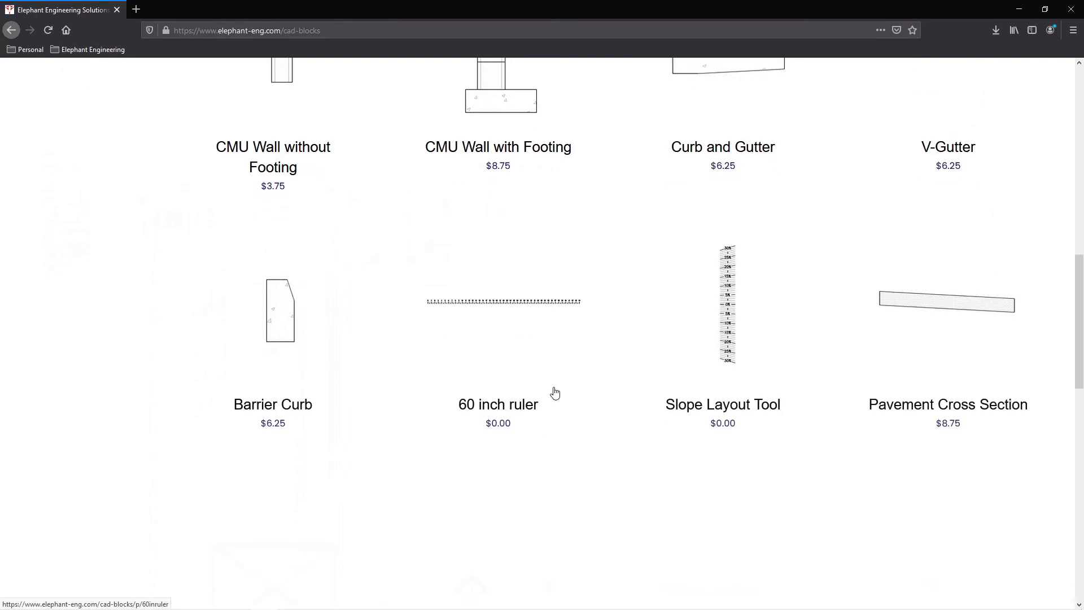
pyautogui.scroll(-7, 555, 394)
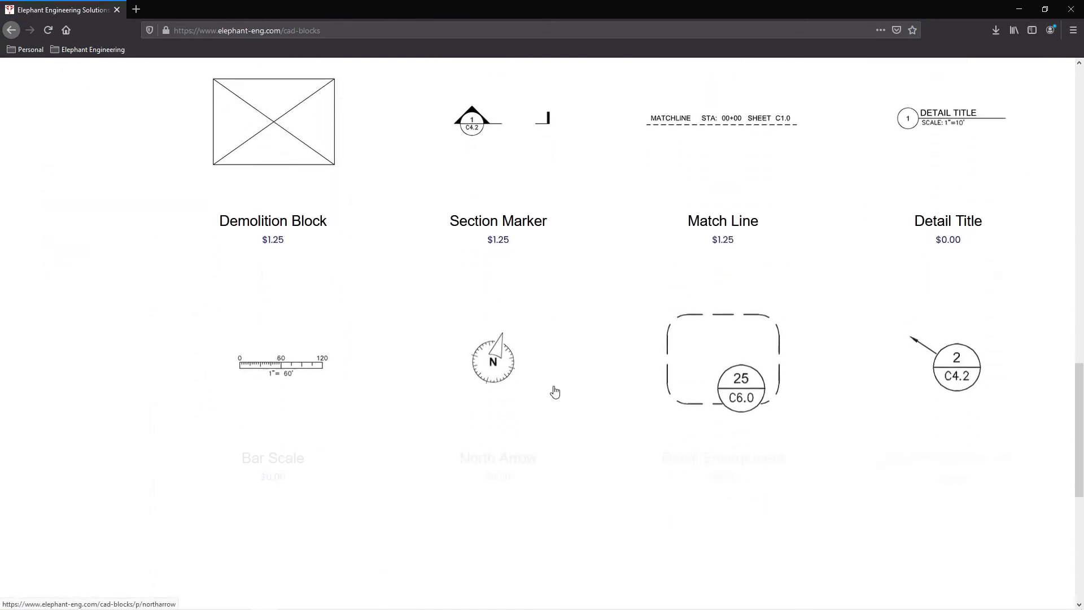
pyautogui.scroll(-6, 555, 393)
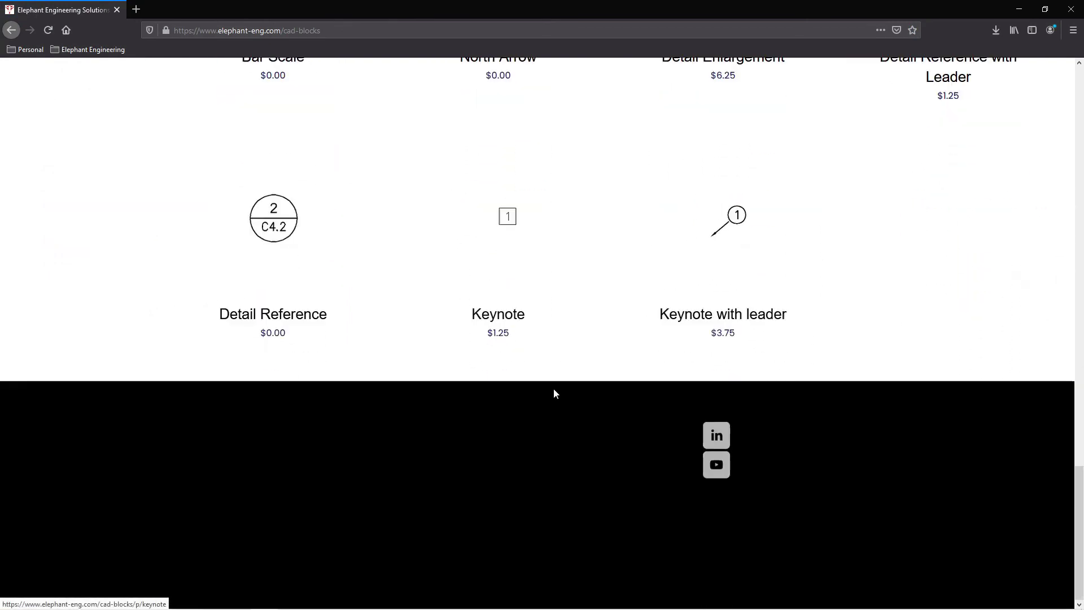
pyautogui.scroll(10, 553, 393)
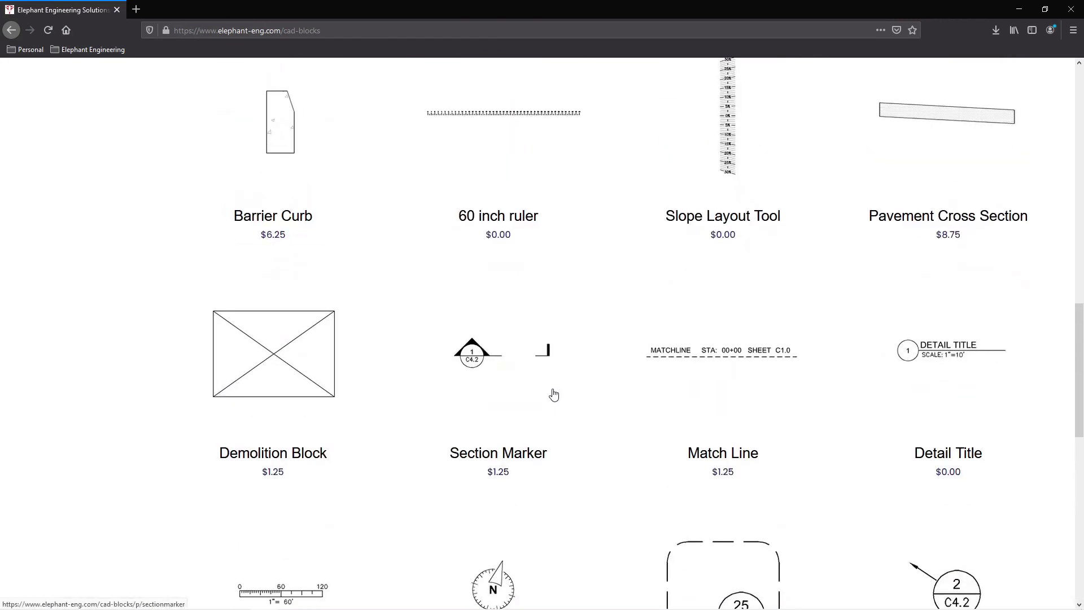
pyautogui.scroll(14, 554, 395)
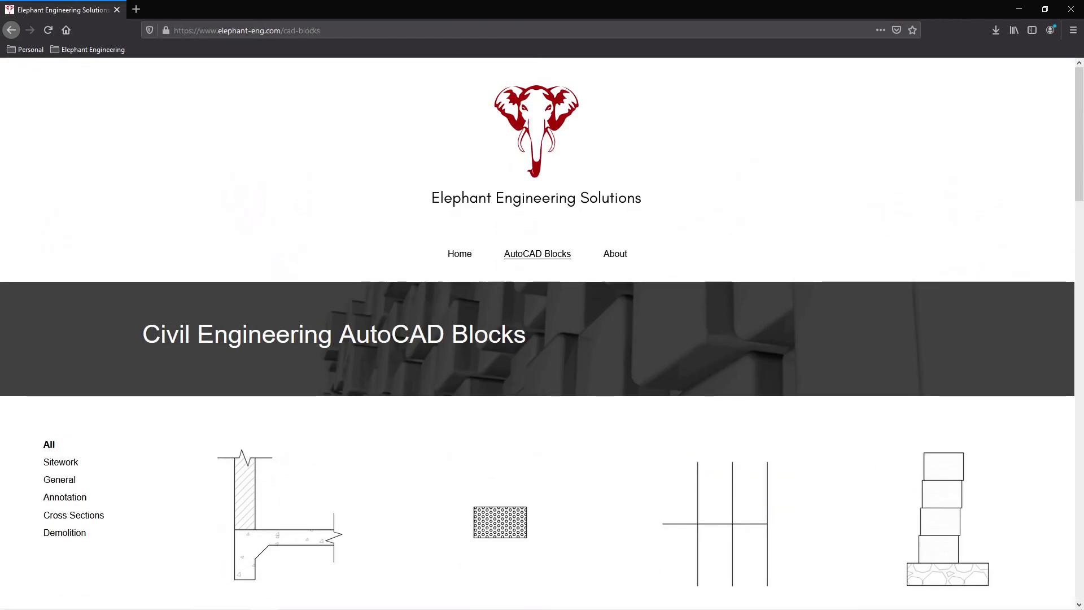